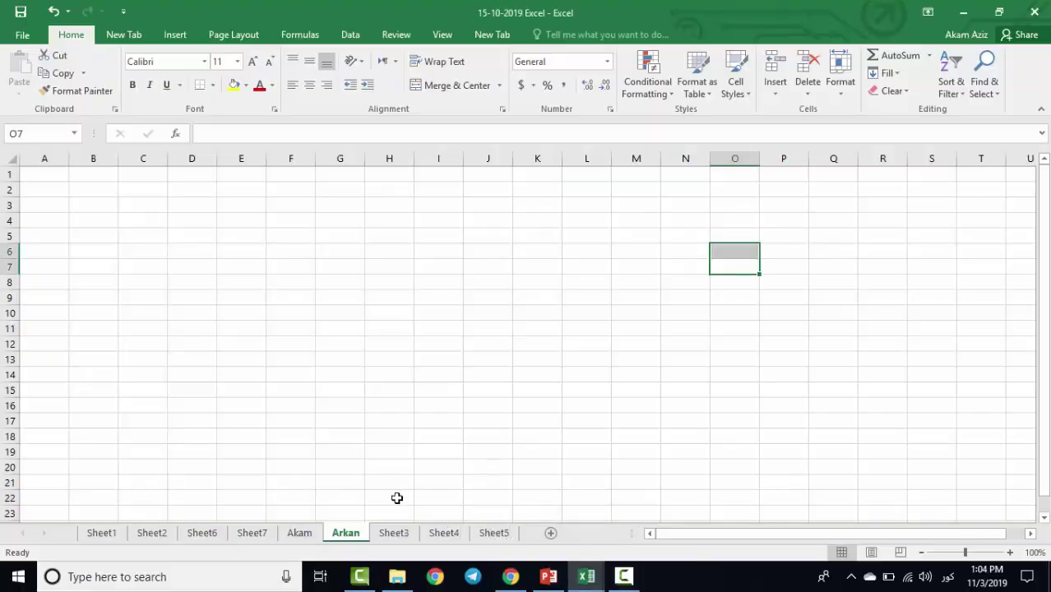
- After checking the Akam student table, label cell O6 on Arkan ژماره
left_click(301, 533)
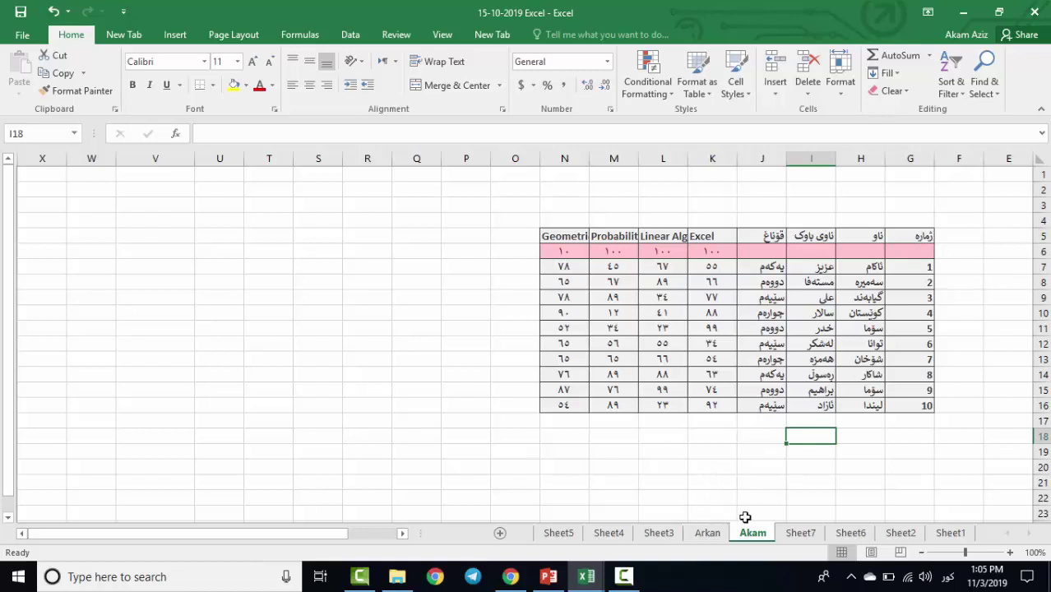
left_click(708, 534)
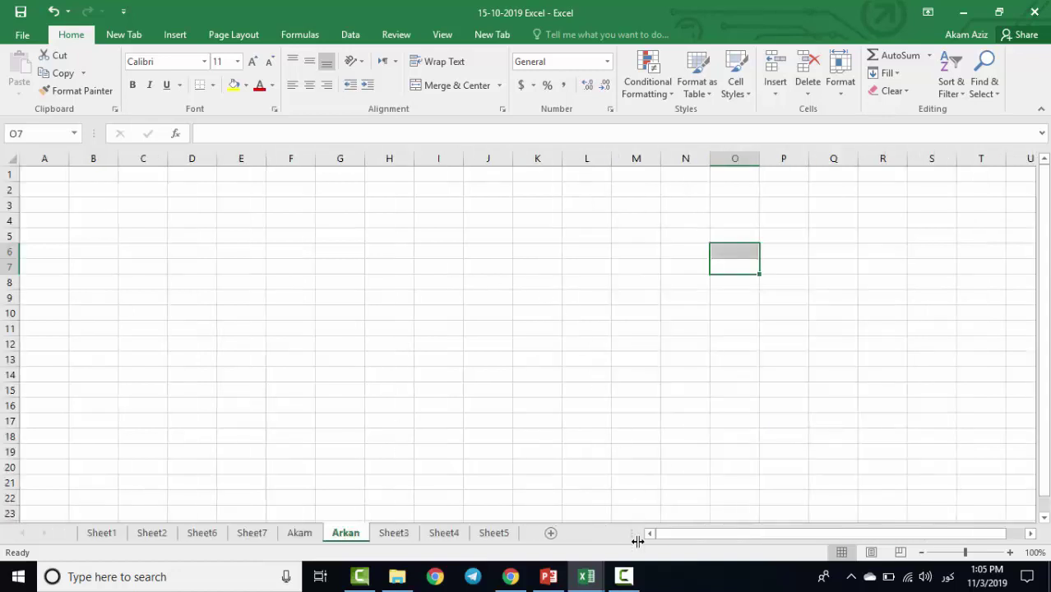
left_click(294, 535)
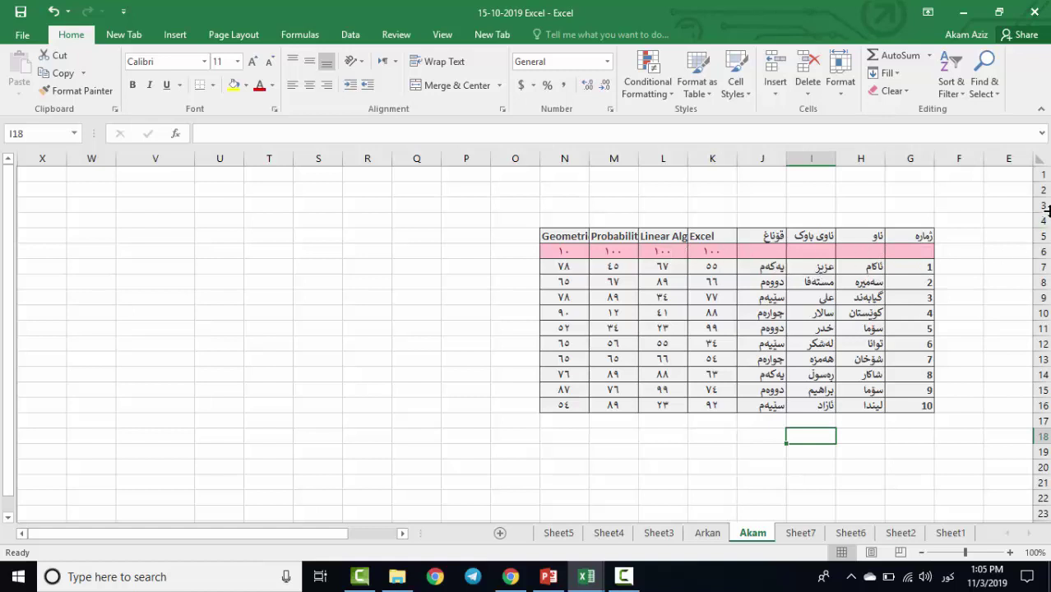
left_click(714, 533)
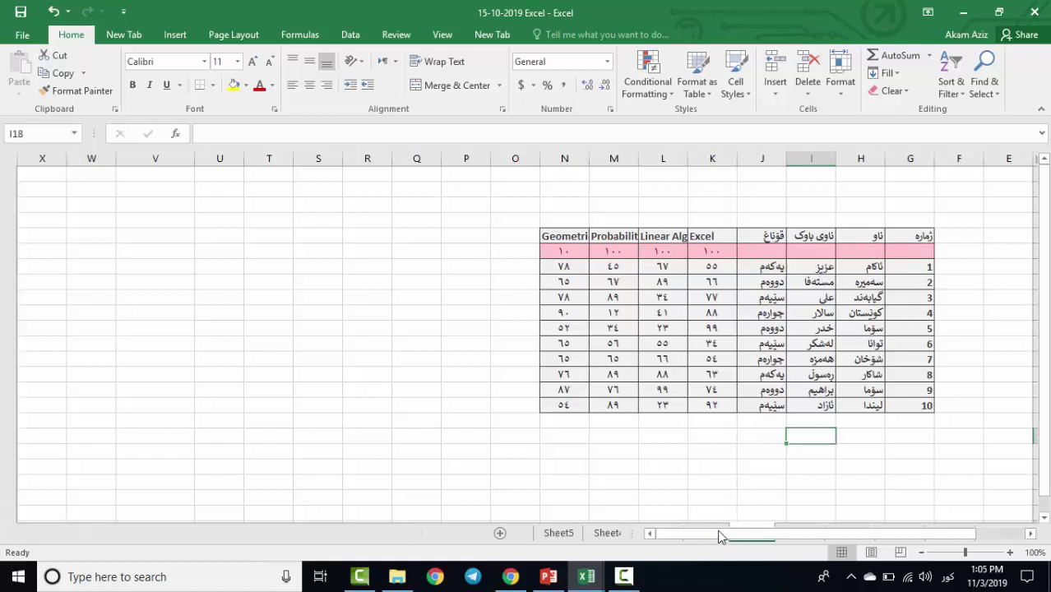
left_click(735, 252)
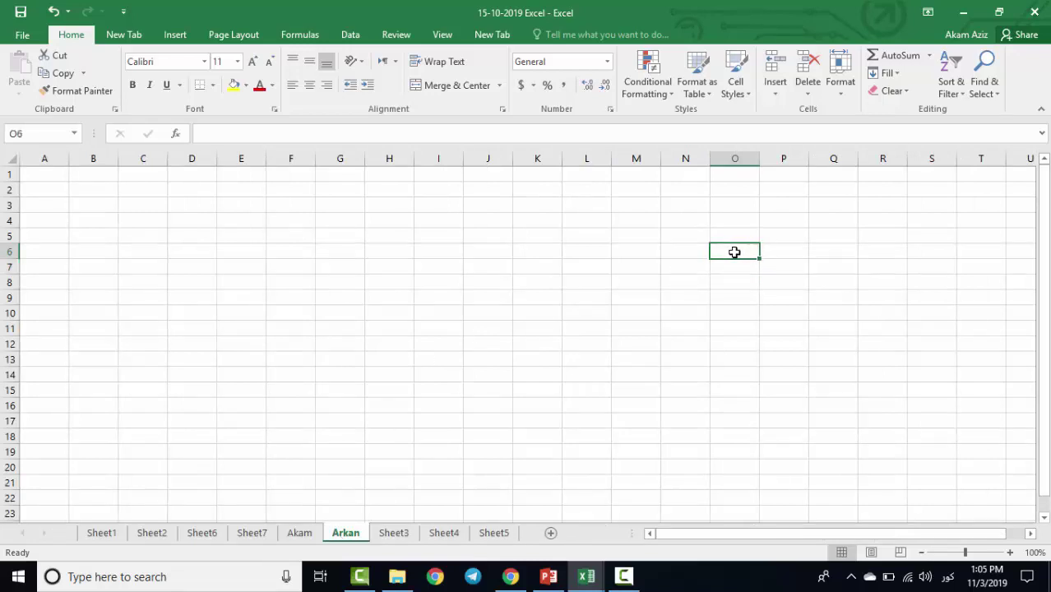
type("ز")
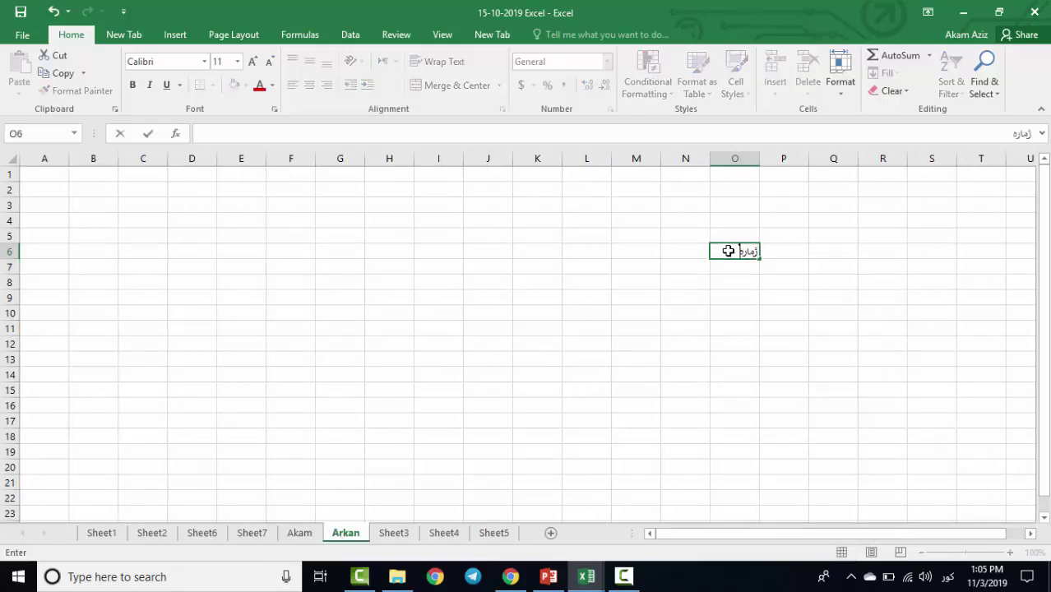
left_click(672, 252)
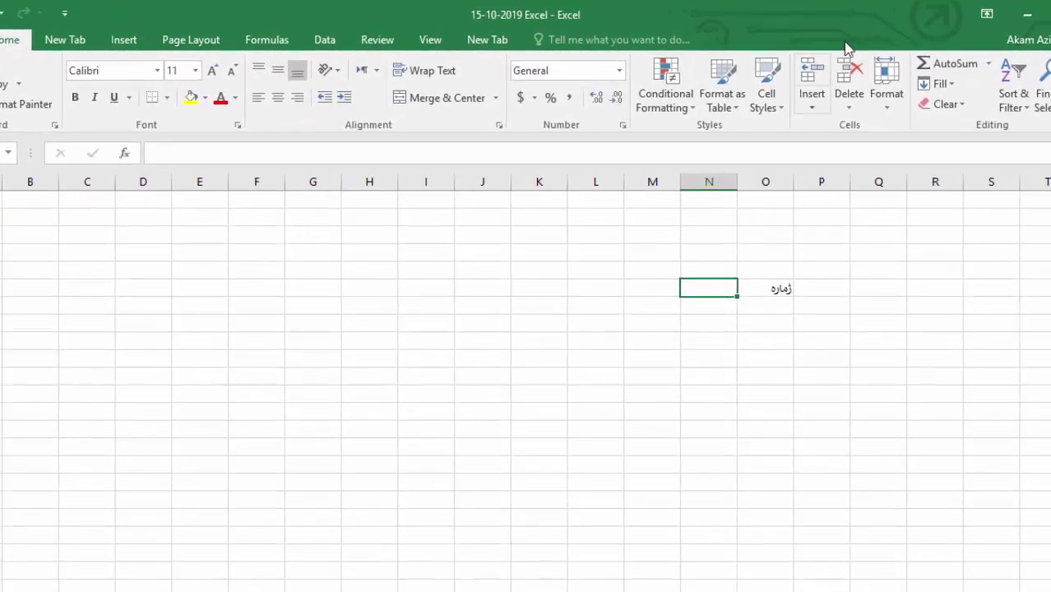
- Give N6 list validation sourced from =Akam!$G$7:$G$16 and open its number dropdown
left_click(326, 40)
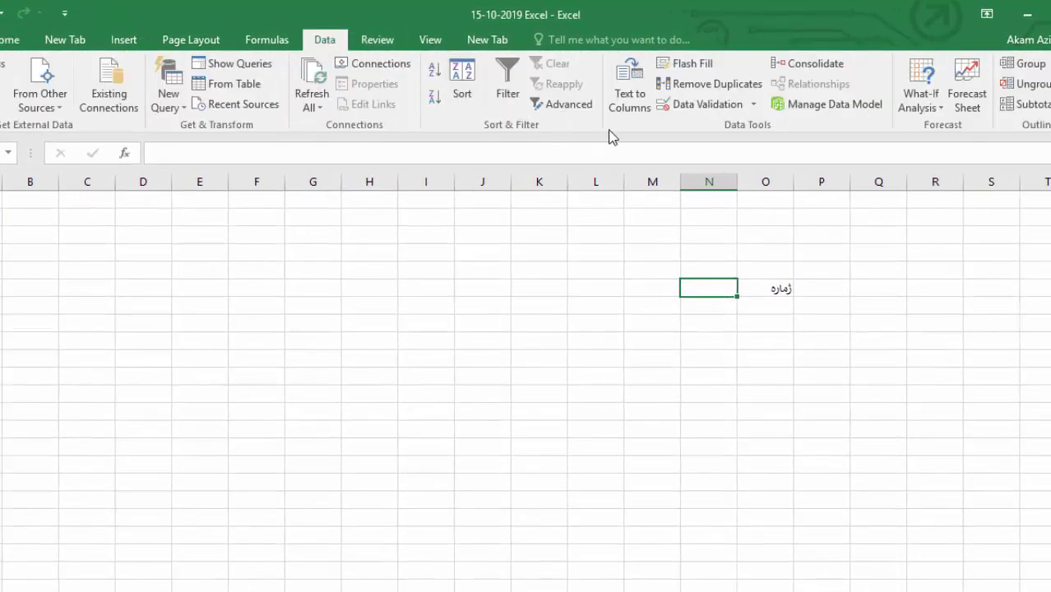
left_click(697, 105)
left_click(226, 337)
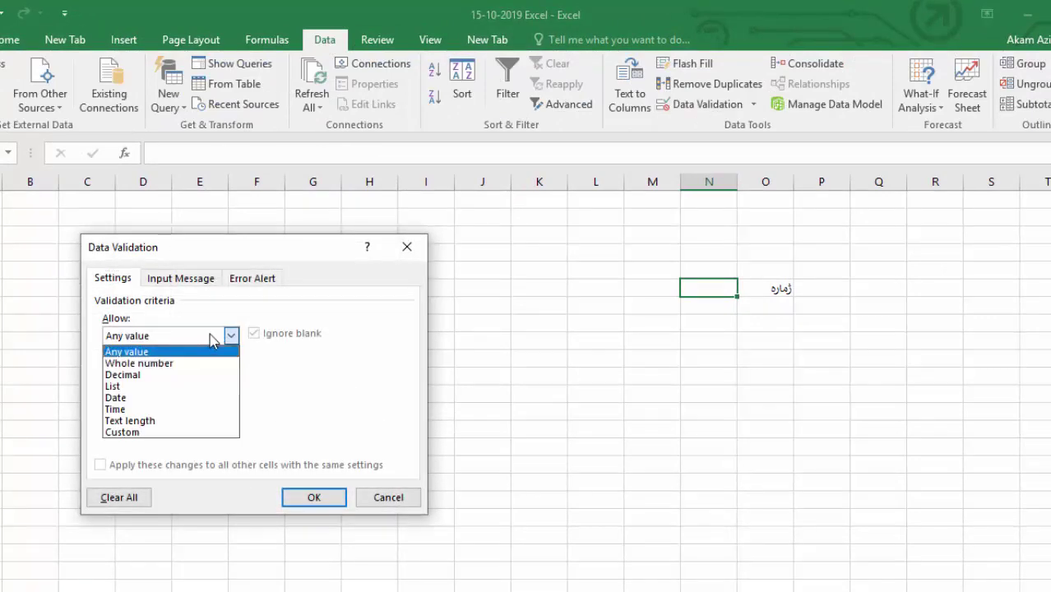
left_click(132, 375)
left_click(160, 337)
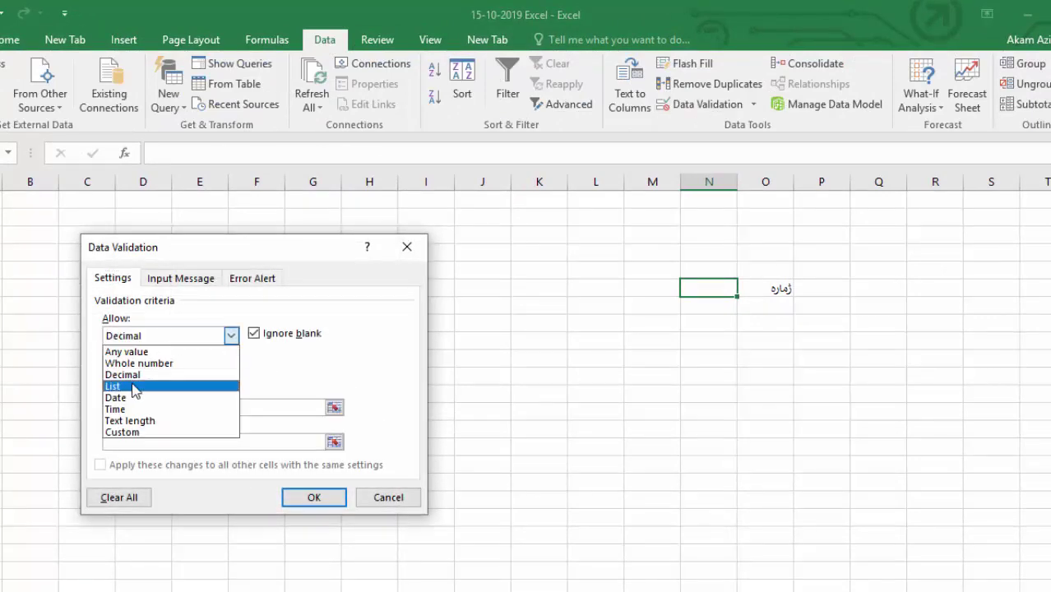
left_click(135, 386)
left_click(152, 403)
type("=")
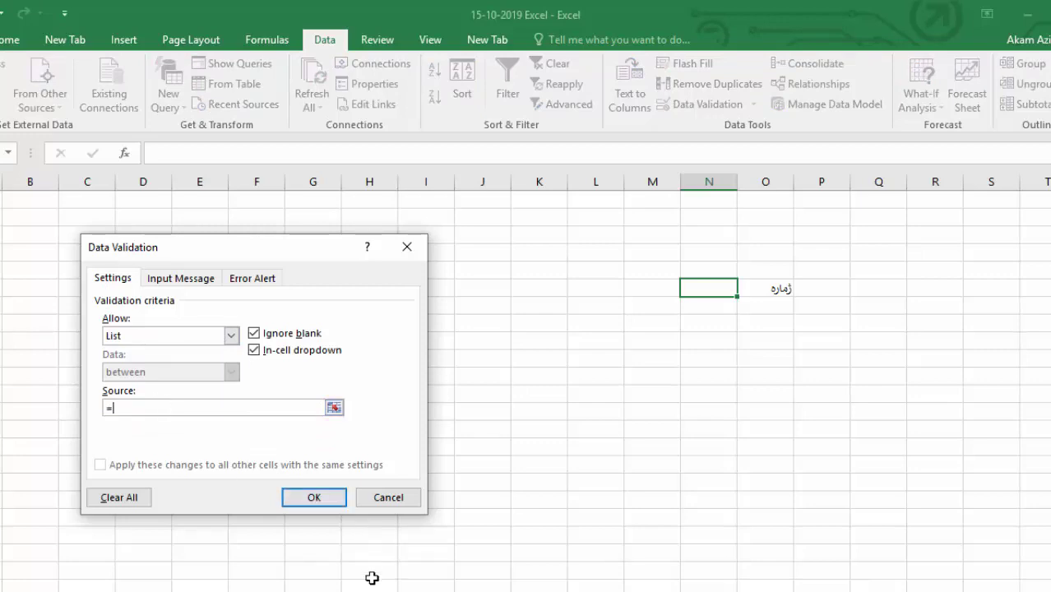
key("ctrl+Page_Down")
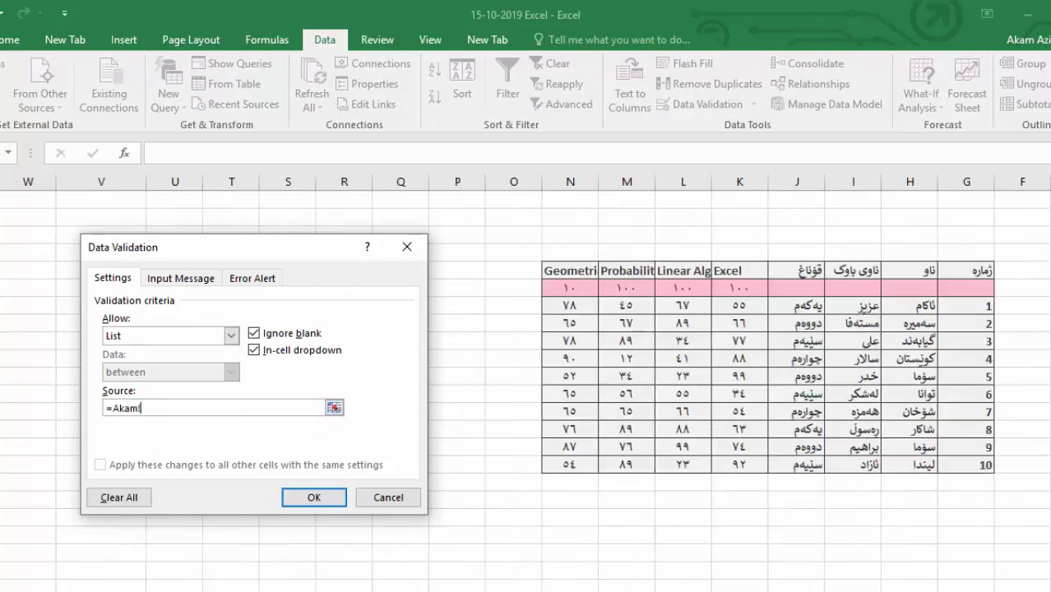
left_click_drag(964, 306, 967, 465)
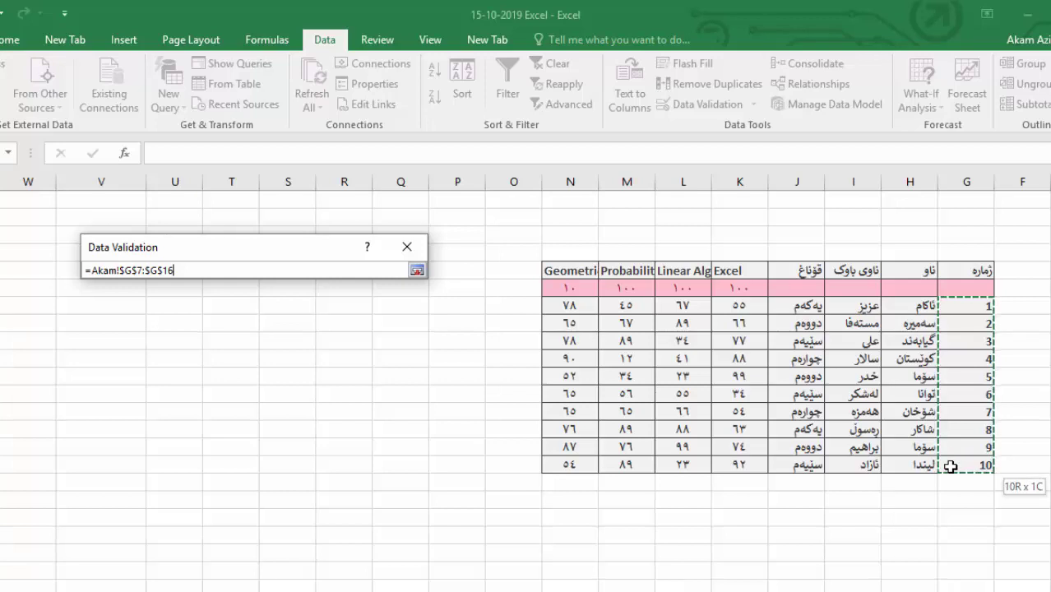
left_click(326, 497)
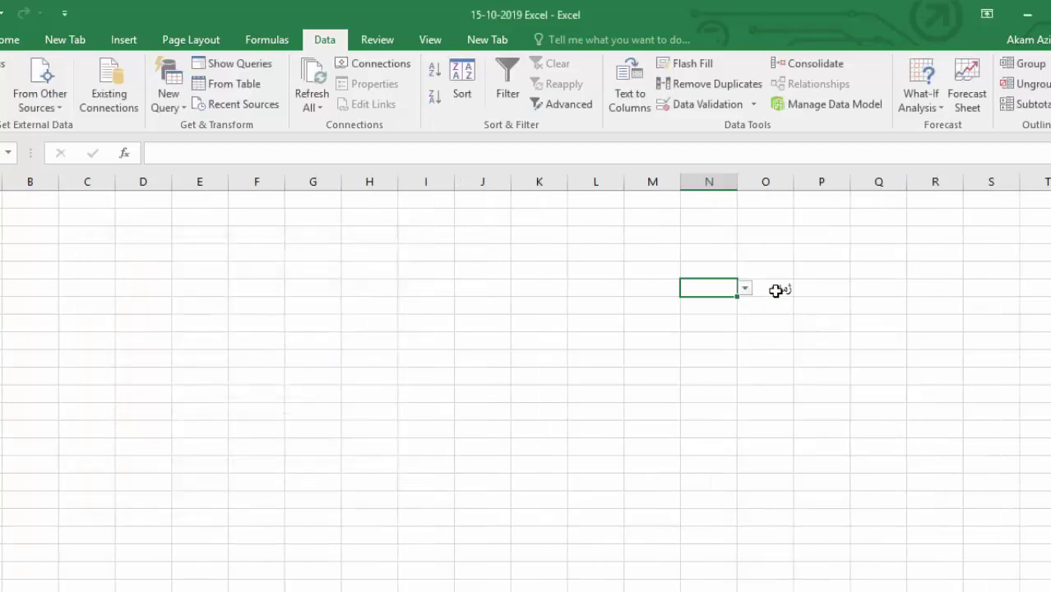
left_click(745, 289)
mouse_move(742, 324)
left_mouse_down()
mouse_move(746, 371)
mouse_move(756, 324)
left_mouse_up()
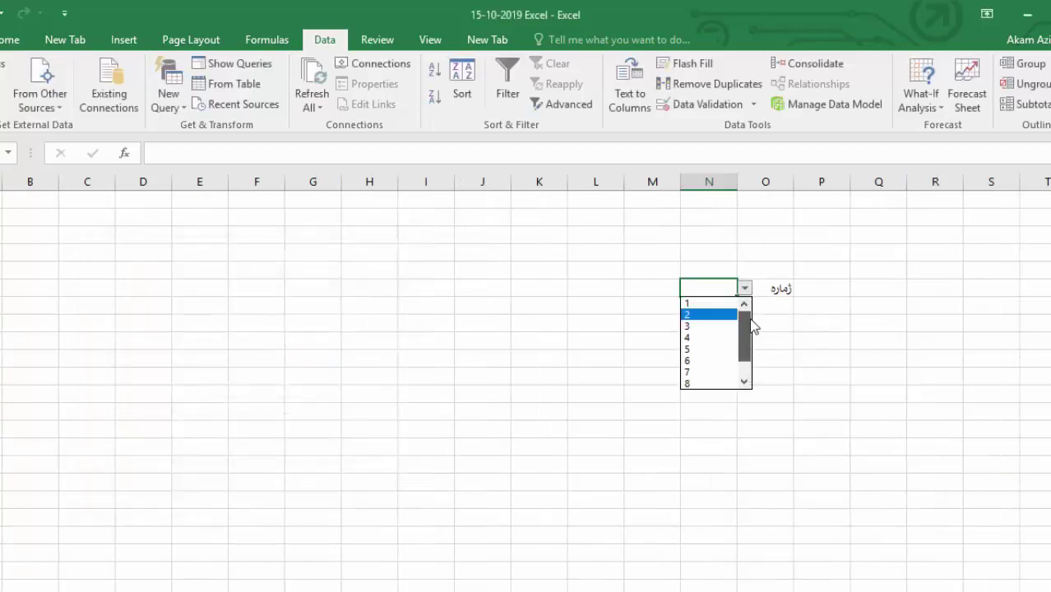
- Label cell O7 قۆناغ
left_click(784, 315)
left_click(782, 305)
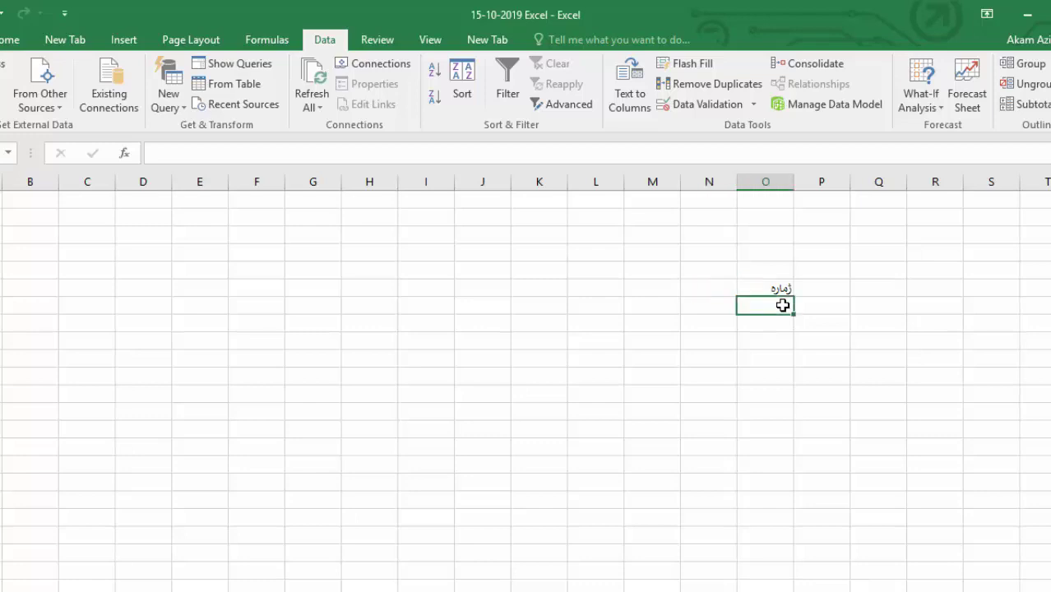
double_click(782, 305)
type("قۆناغ")
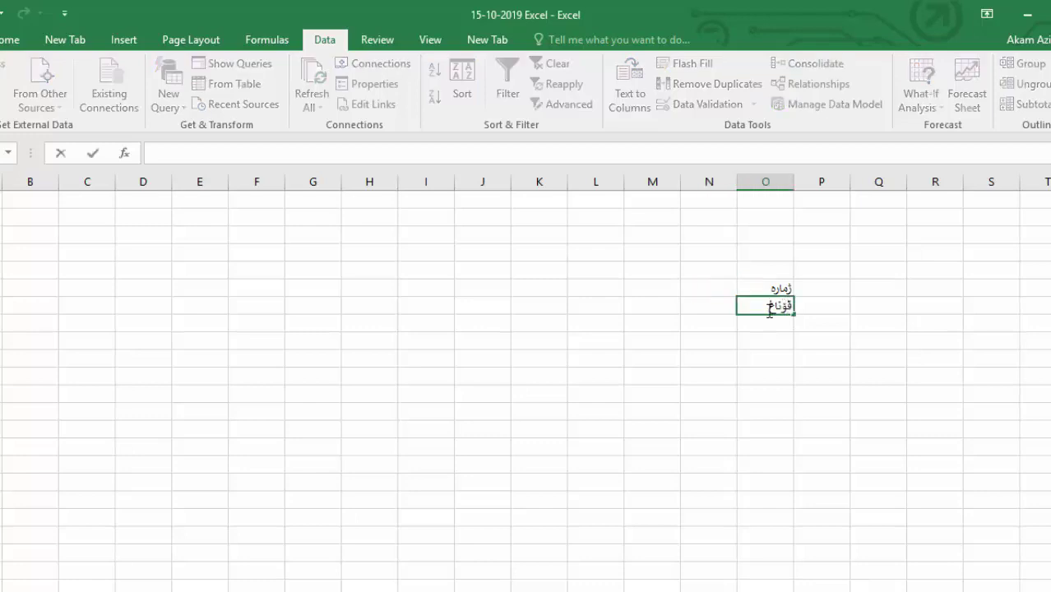
left_click(721, 309)
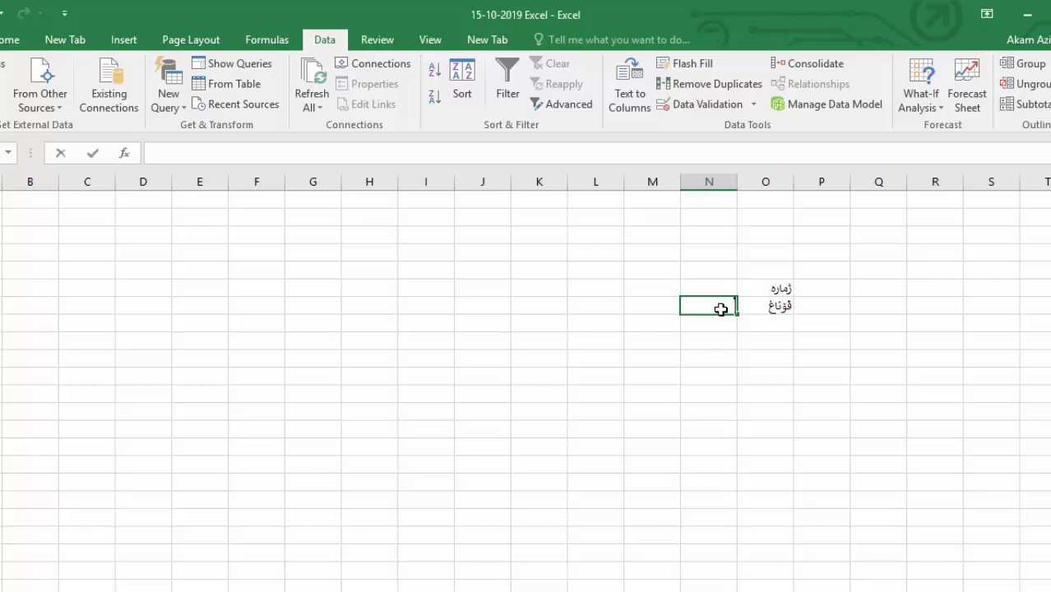
- In N7 enter =VLOOKUP(N6,Akam!G5:N16,4) to return the class, then open N6's list
type("=v")
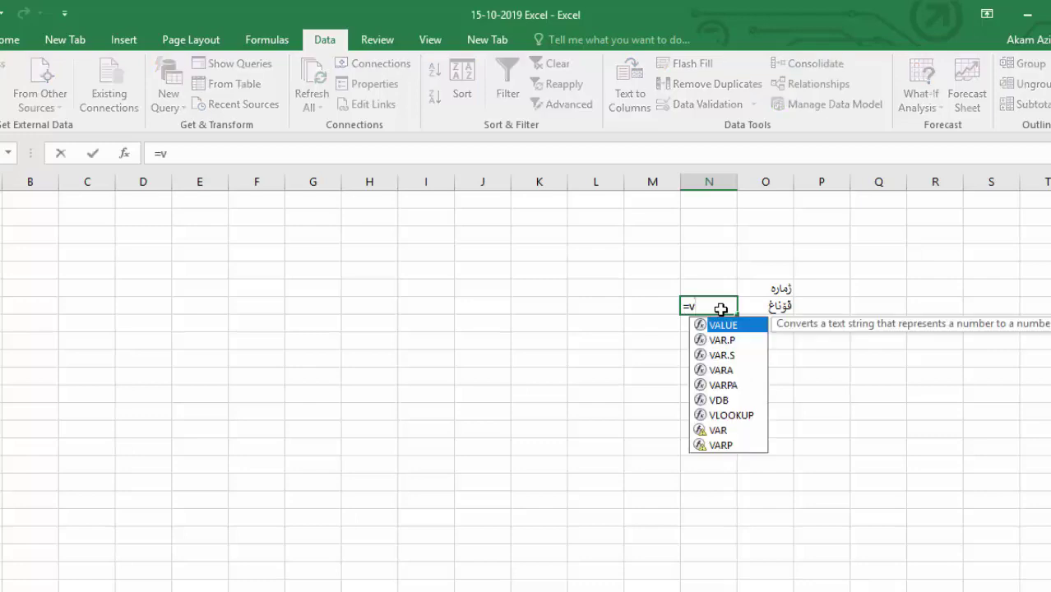
type("l")
key("Tab")
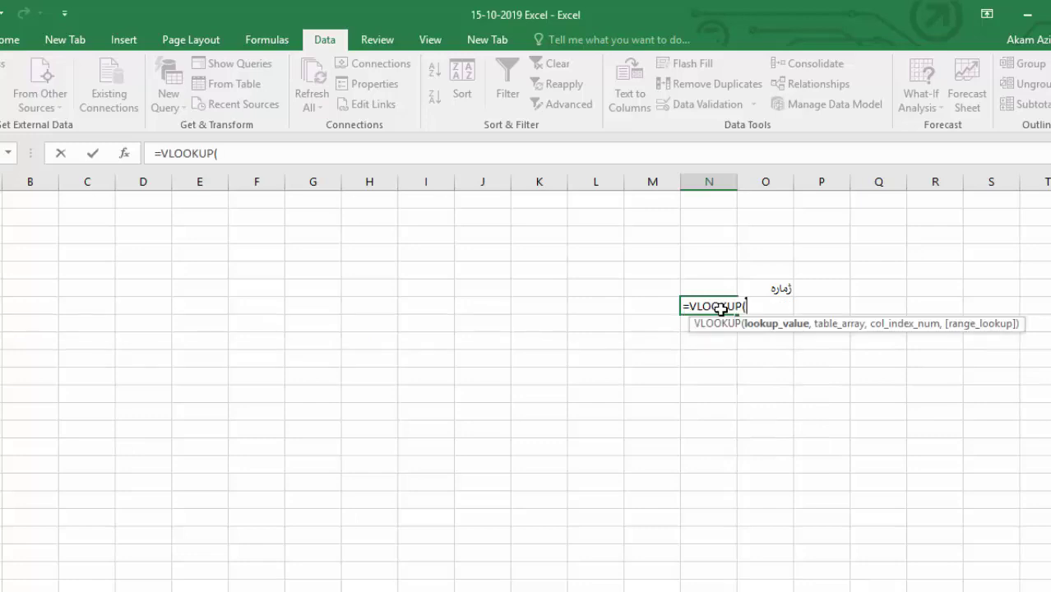
left_click(714, 288)
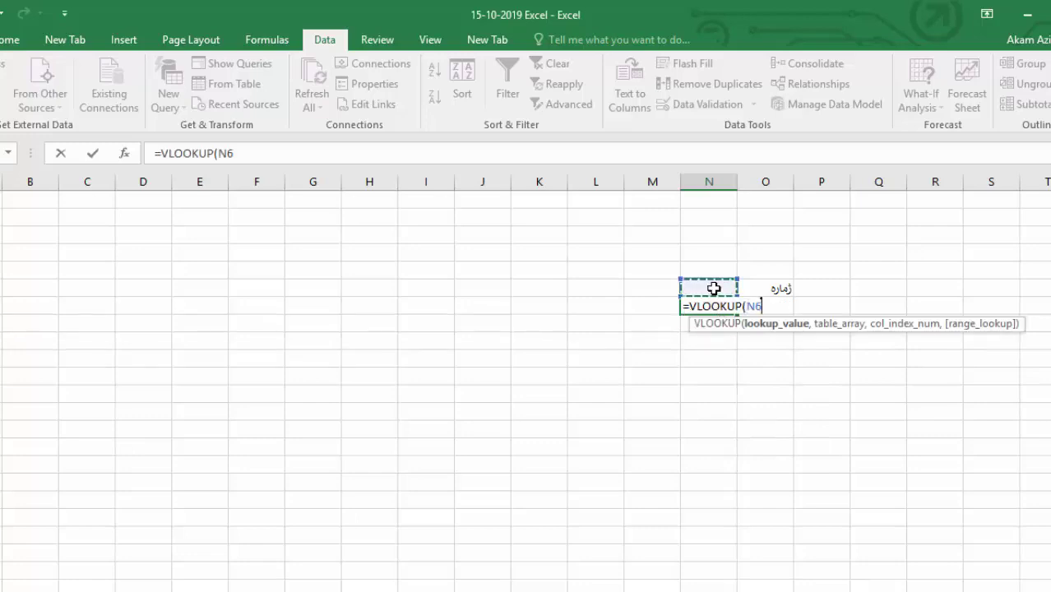
type(",")
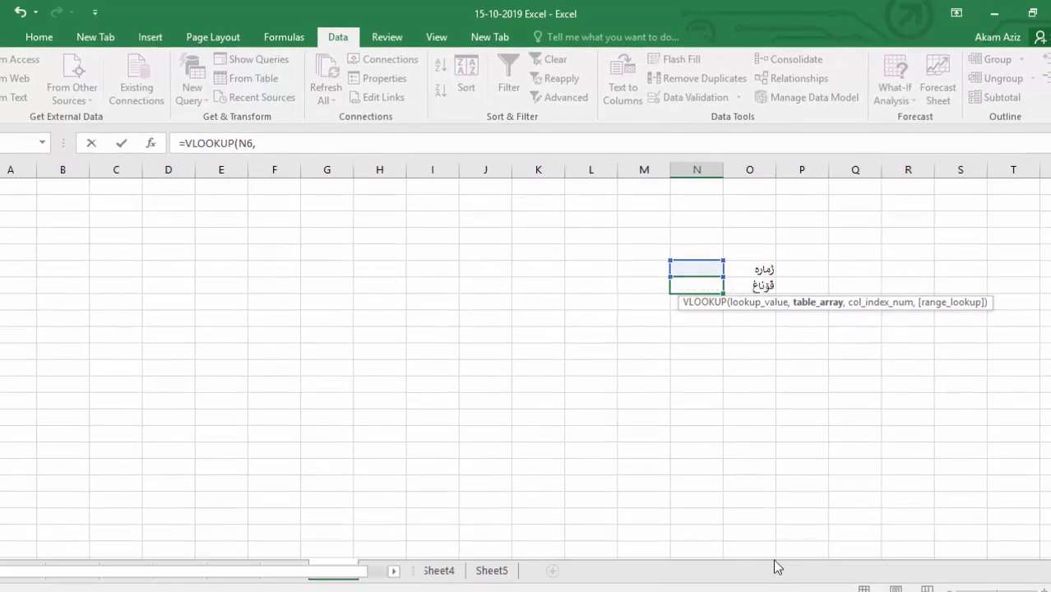
left_click(773, 569)
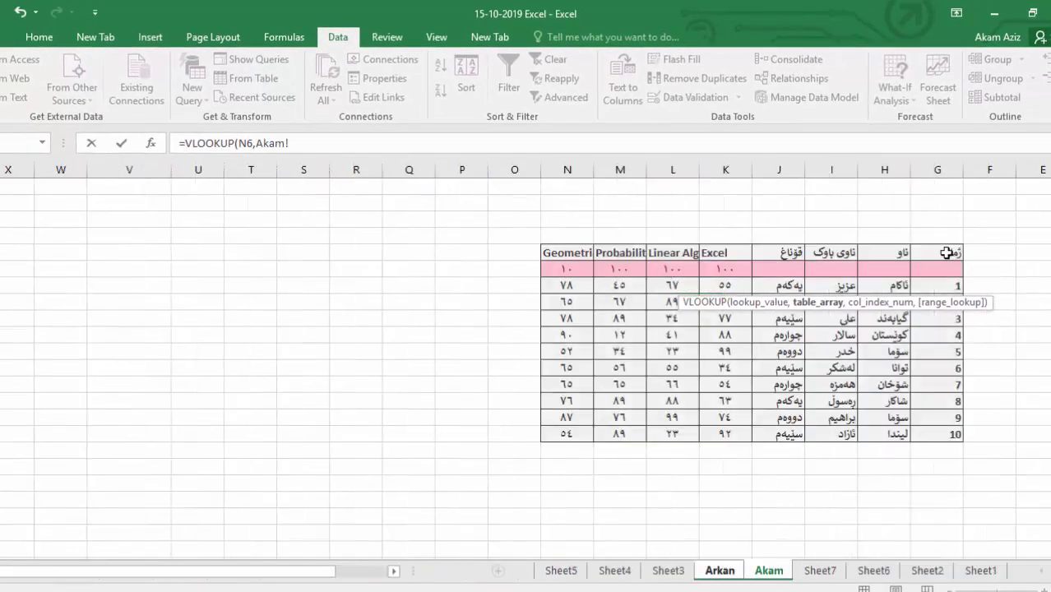
mouse_move(948, 250)
left_mouse_down()
mouse_move(758, 393)
mouse_move(382, 347)
mouse_move(351, 431)
left_mouse_up()
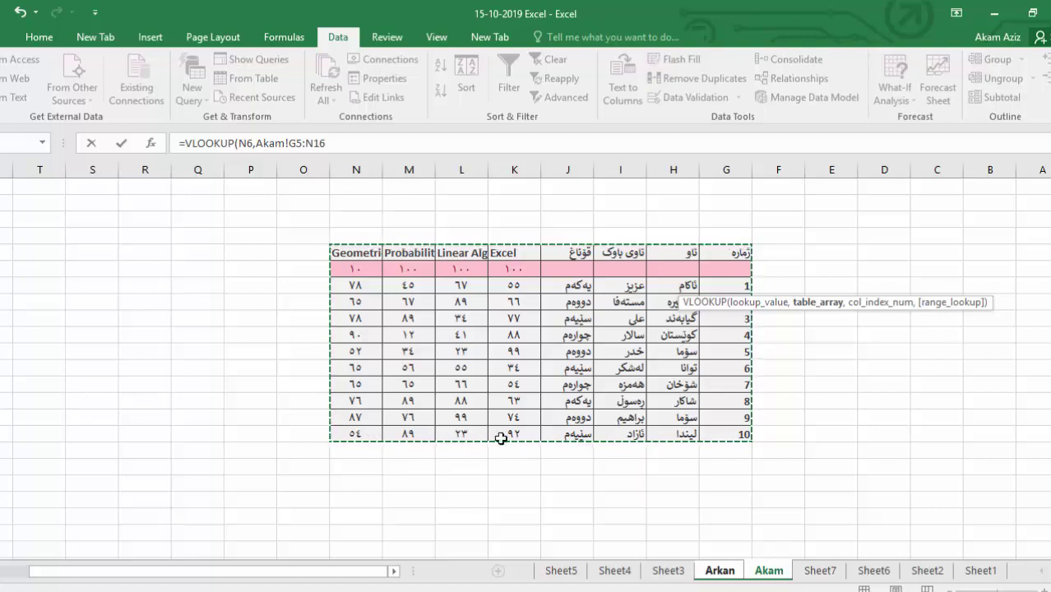
left_click(349, 145)
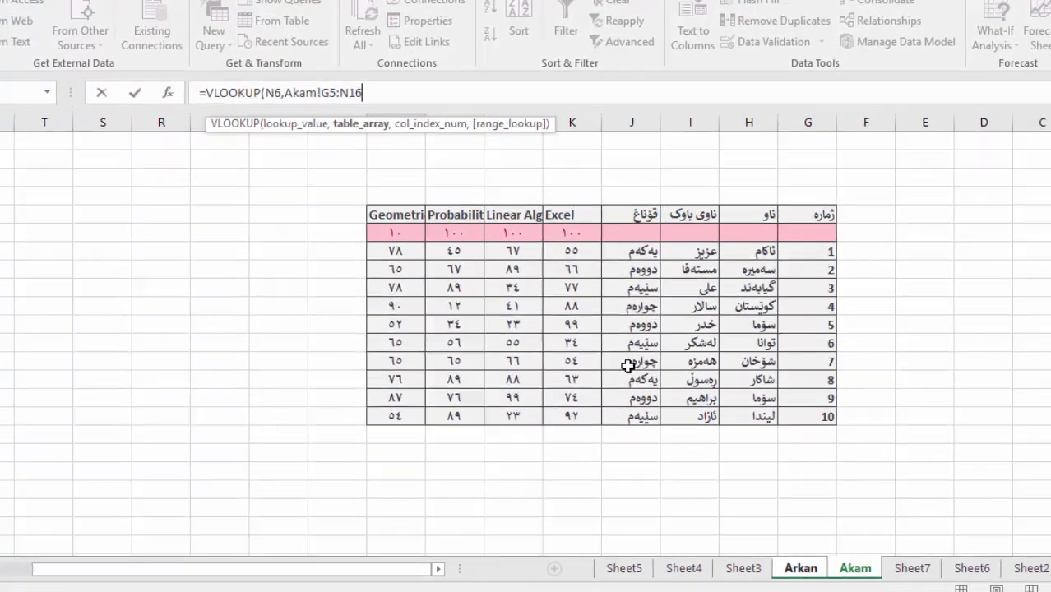
type(",4")
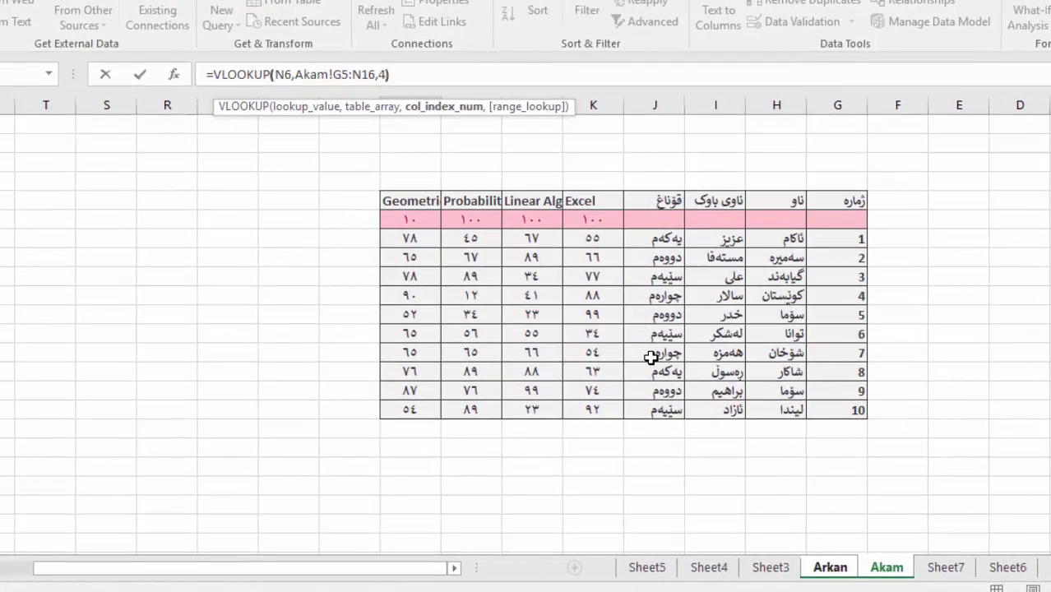
key("Return")
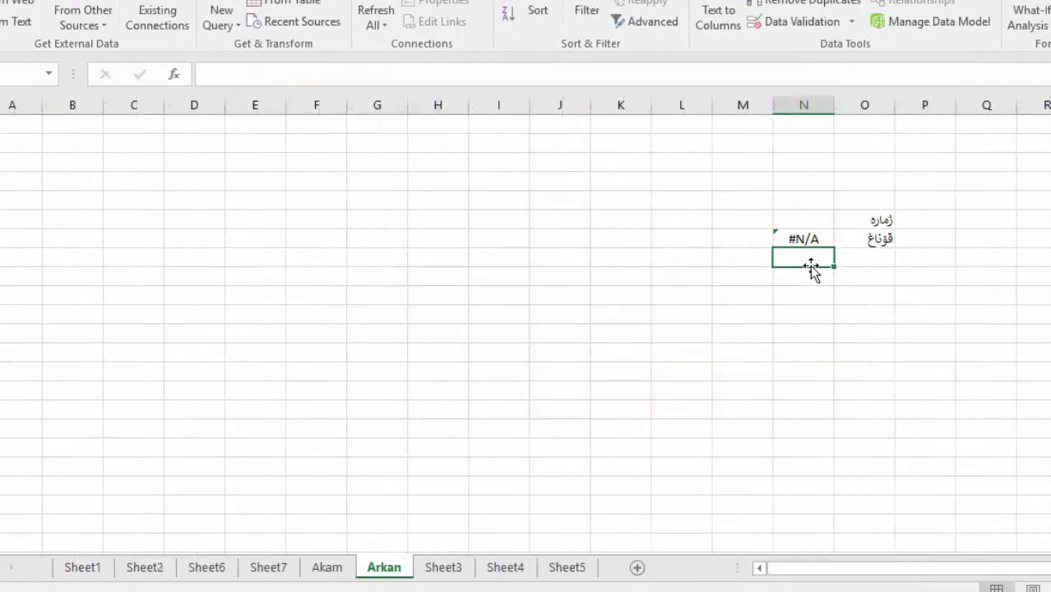
left_click(805, 239)
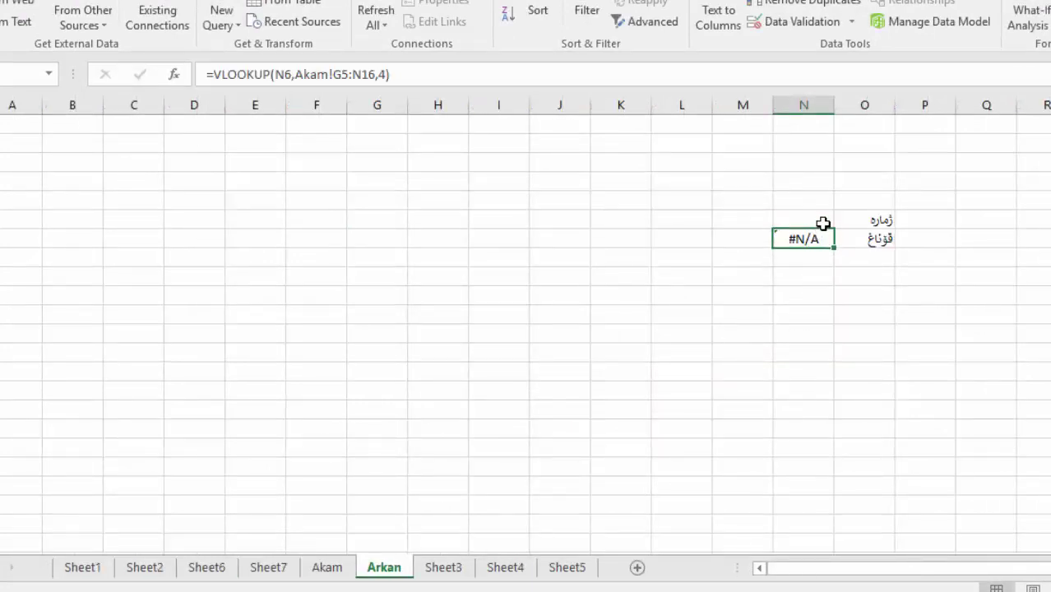
left_click(823, 223)
- Choose student number 1 in N6 and label cell O8 ناو
left_click(842, 220)
left_click(806, 232)
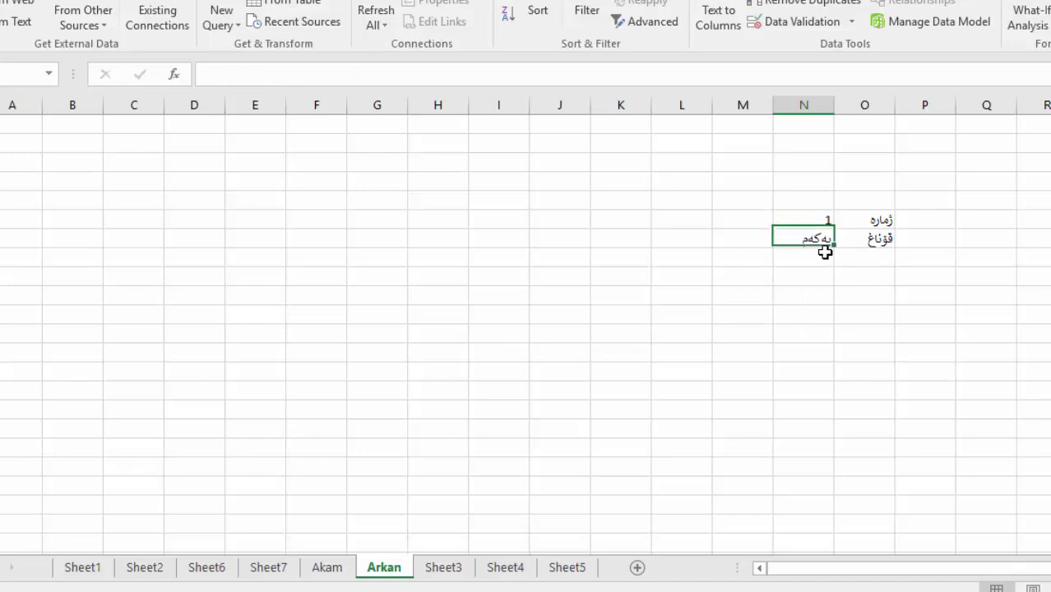
left_click(825, 252)
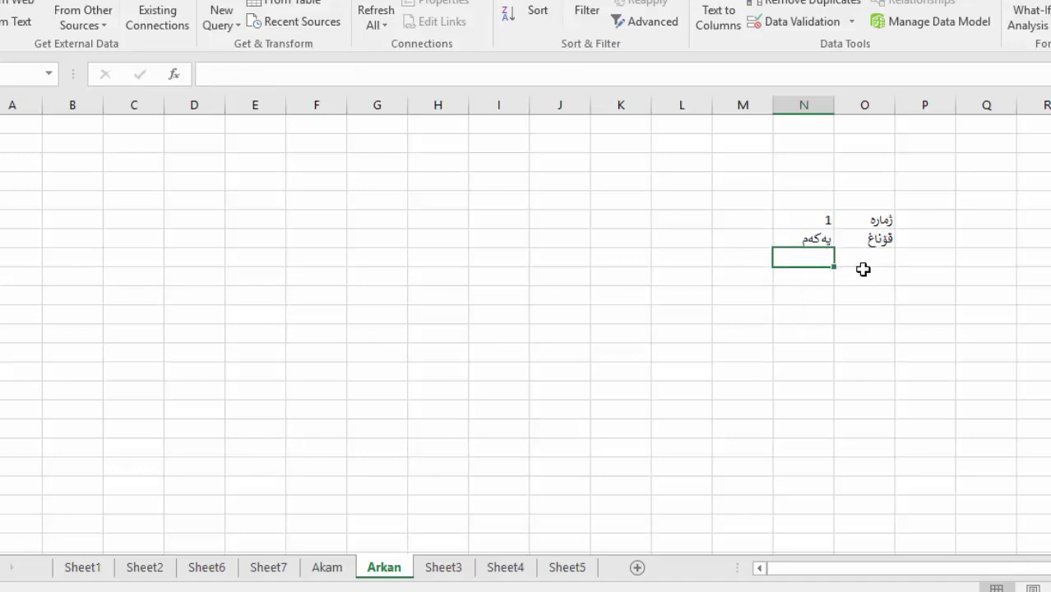
left_click(870, 260)
type("naw")
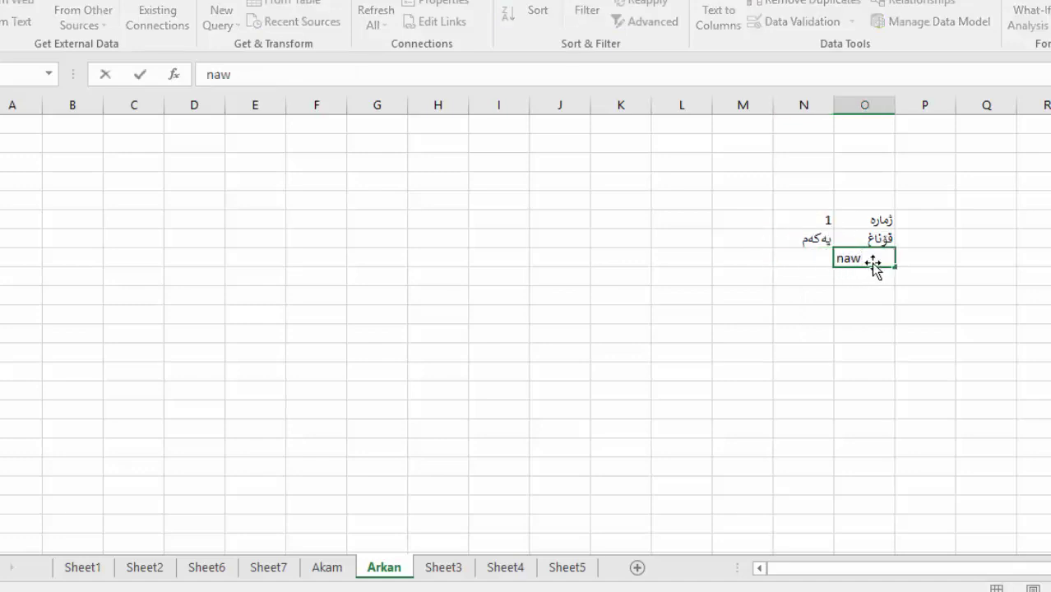
key("BackSpace")
key("BackSpace")
type("ناو")
left_click(820, 258)
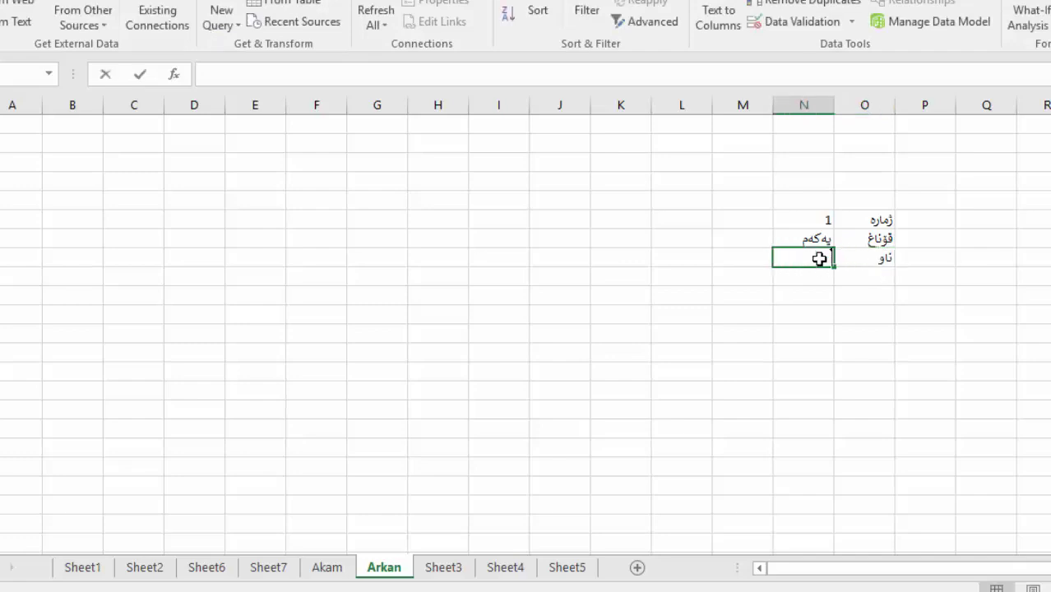
- In N8 enter =VLOOKUP(N6,Akam!G5:N16,2) to show the student's name
type("=")
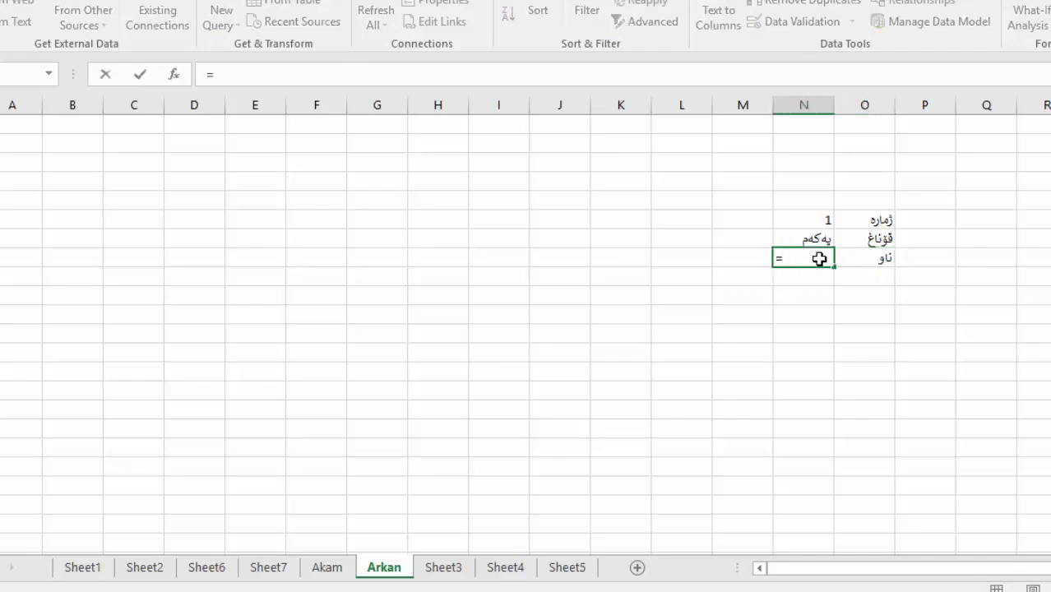
type("vl")
key("Tab")
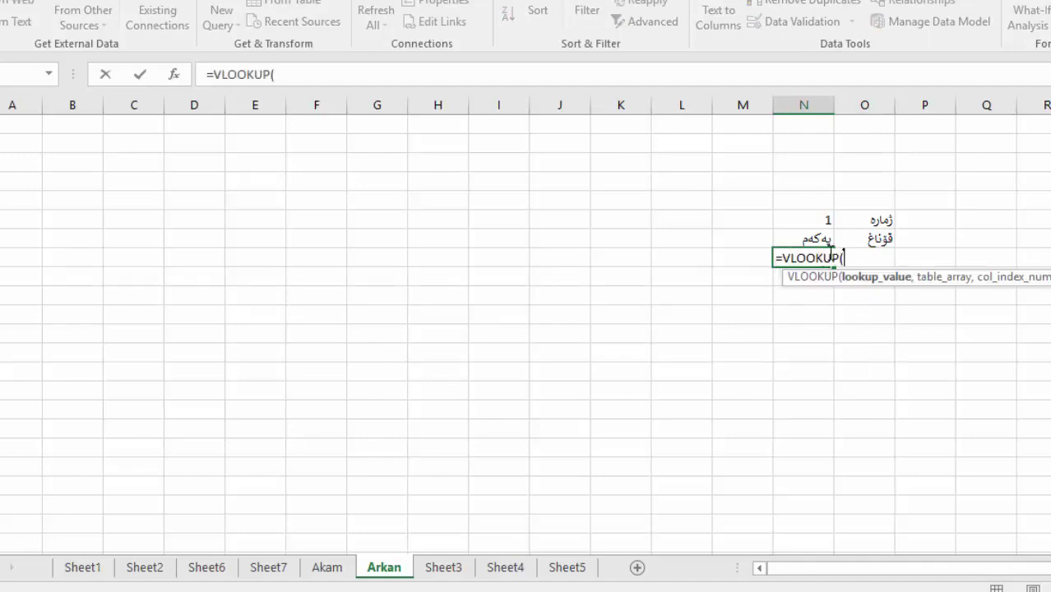
left_click(820, 220)
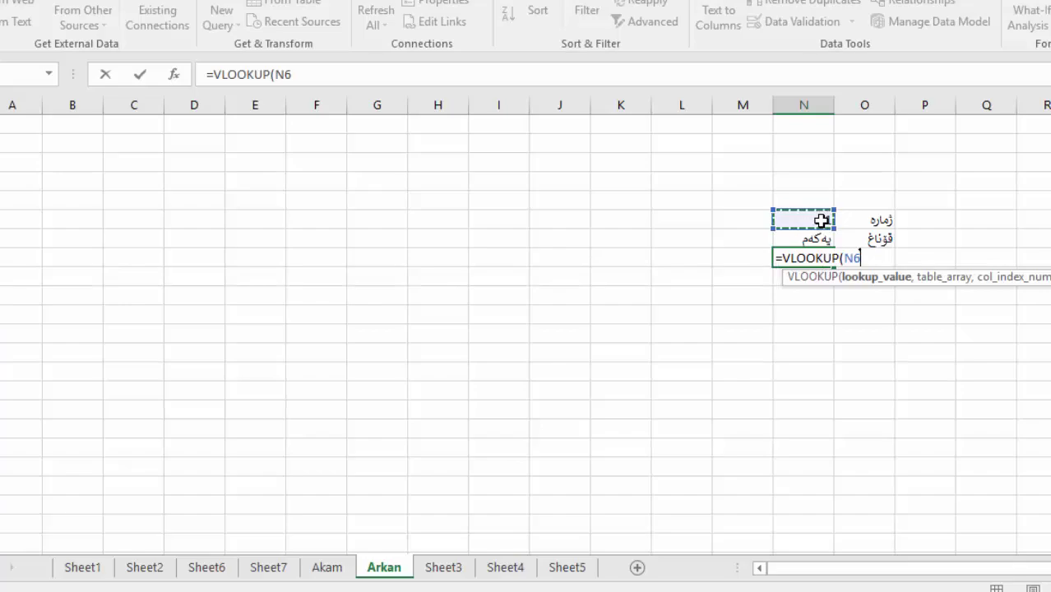
type(",")
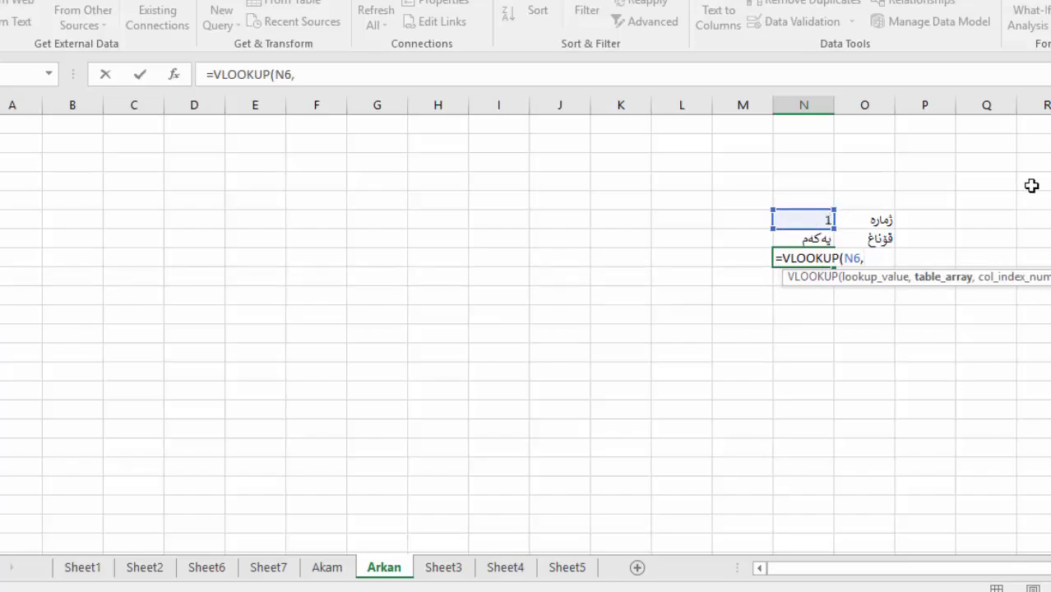
left_click(327, 567)
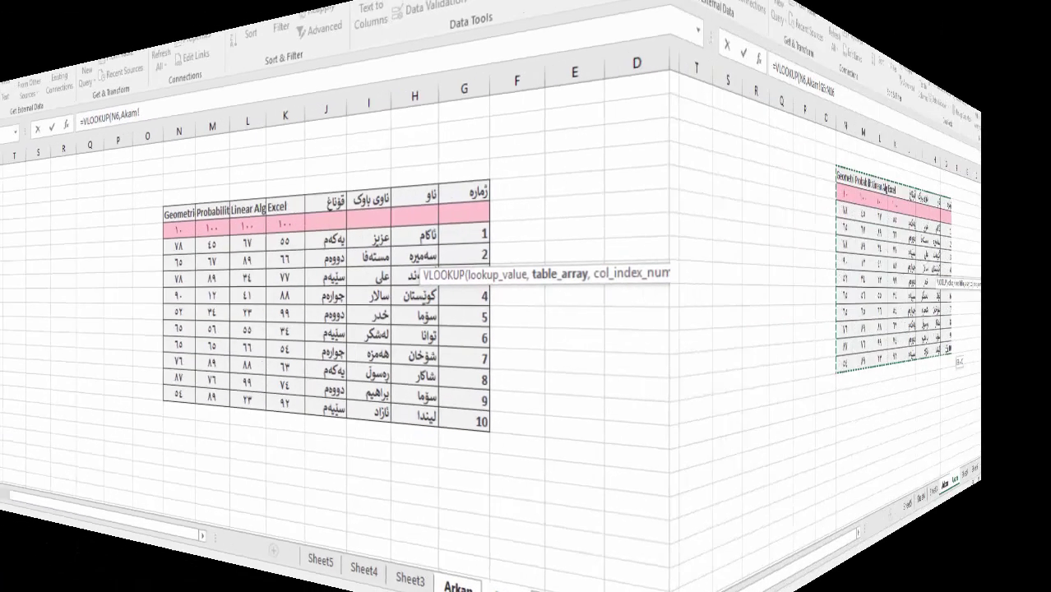
left_click_drag(838, 163, 411, 372)
left_click(397, 75)
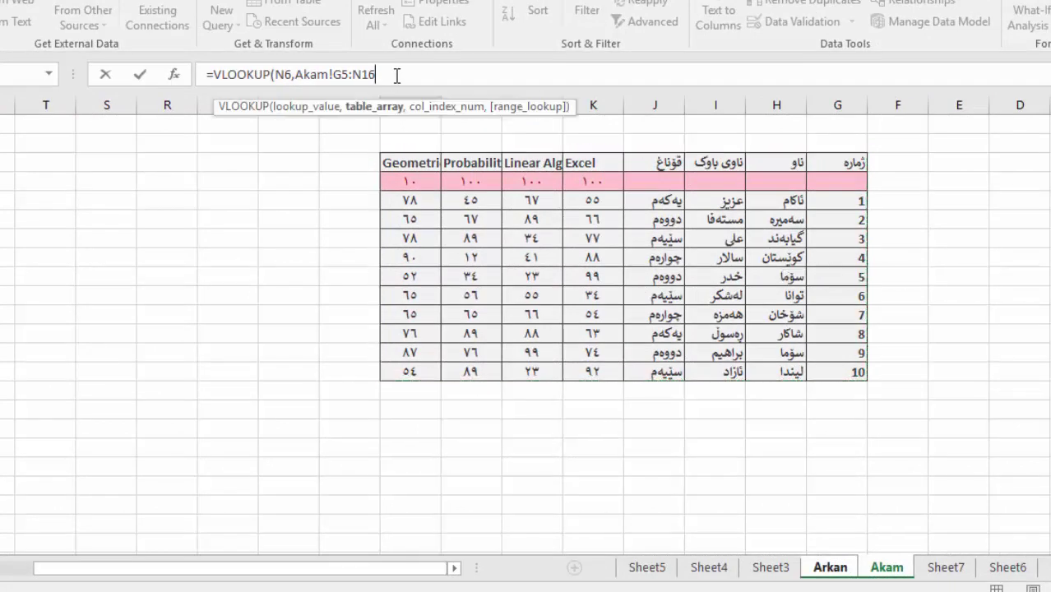
type(",2")
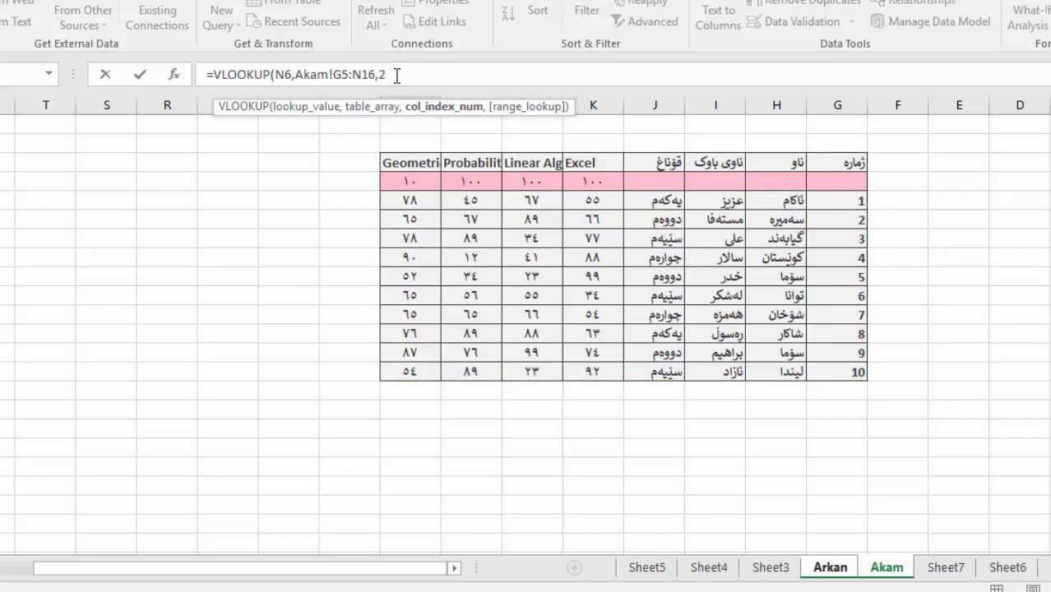
type(")")
key("Return")
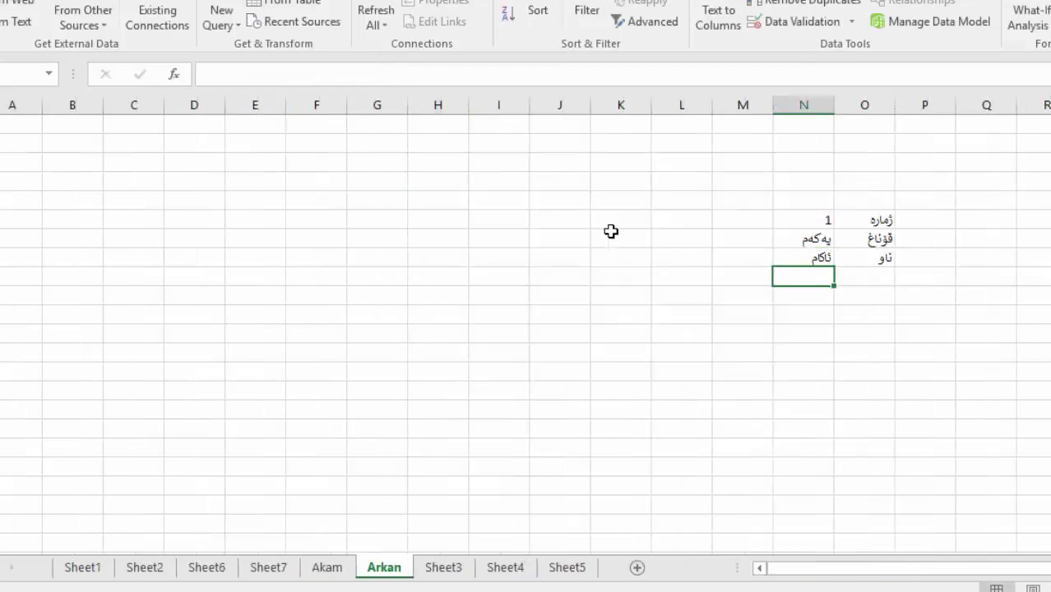
- Switch the student number in N6 to 4
left_click(867, 279)
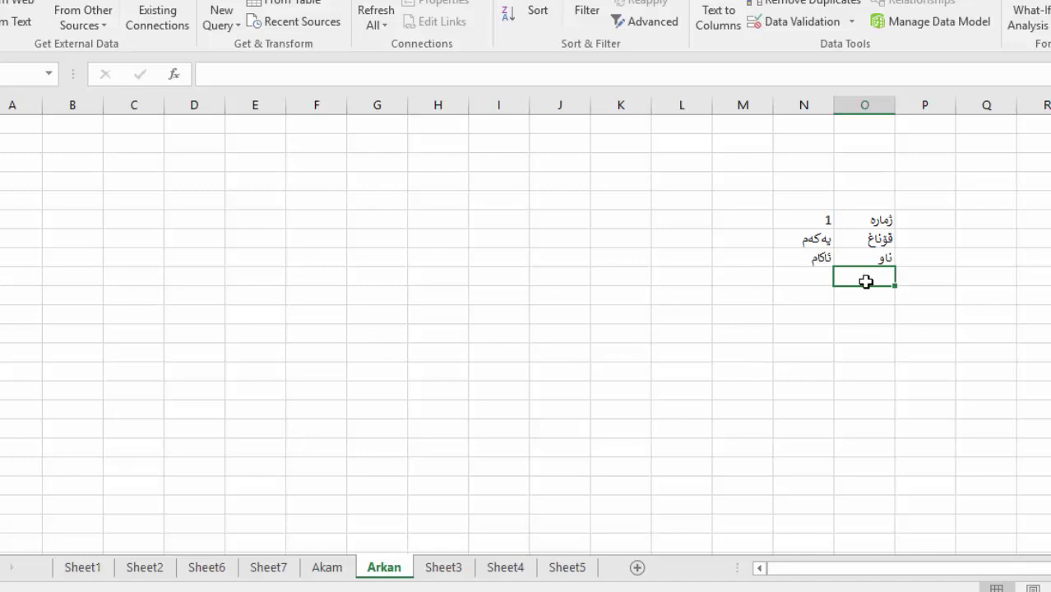
left_click(821, 220)
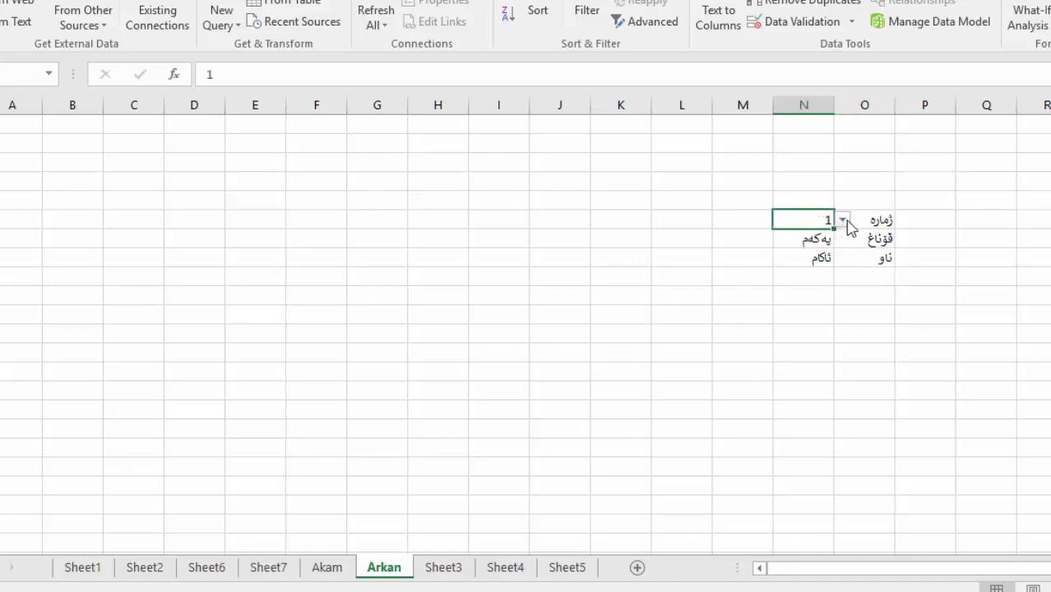
left_click(842, 220)
left_click(794, 273)
- Label cell O9 ناوی باوک
left_click(867, 277)
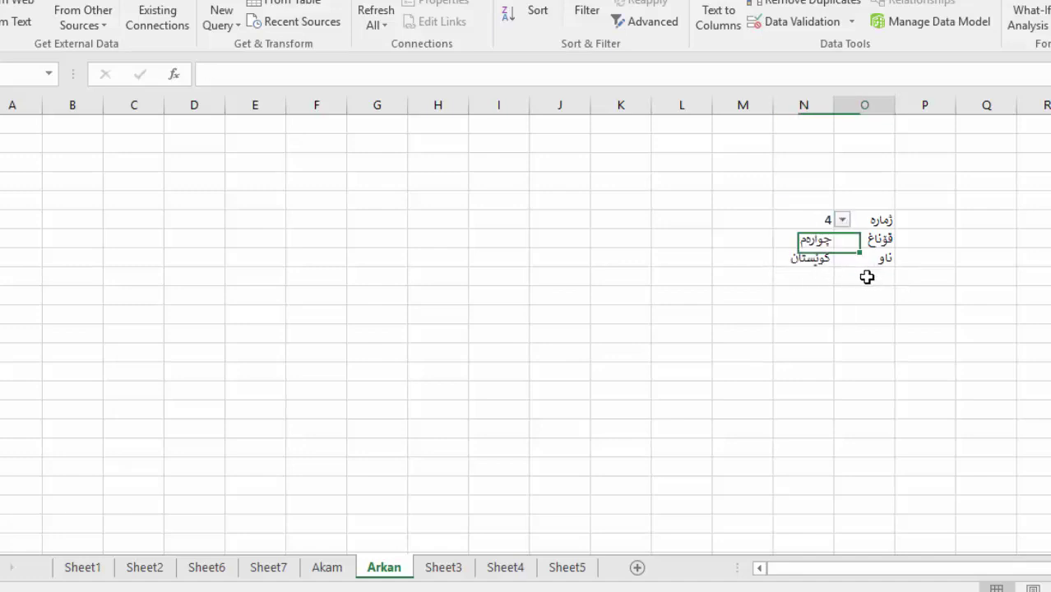
left_click(867, 277)
type("nawy")
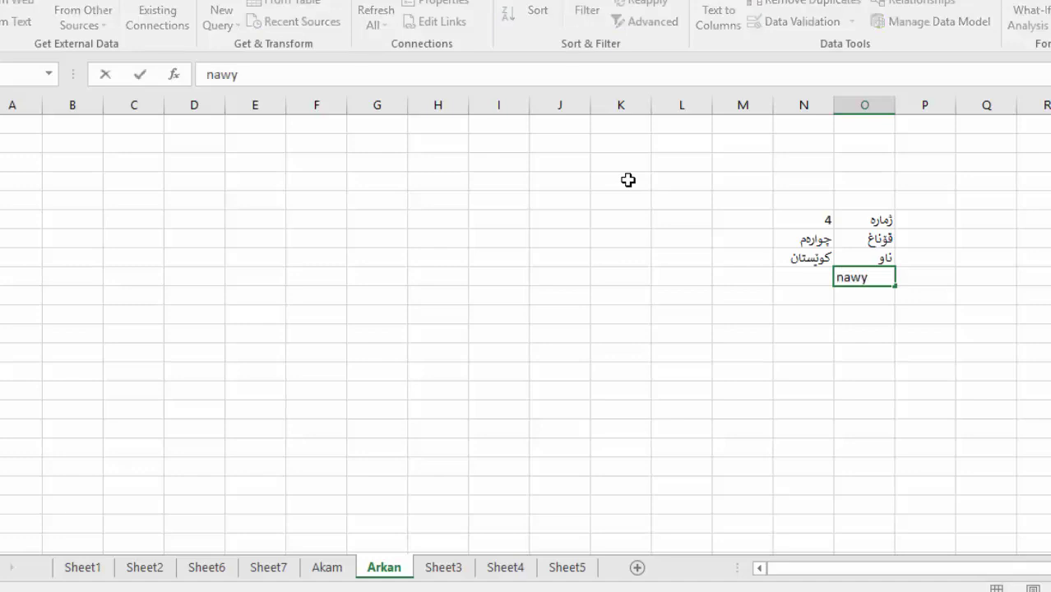
key("BackSpace")
key("BackSpace")
key("BackSpace")
type("نا")
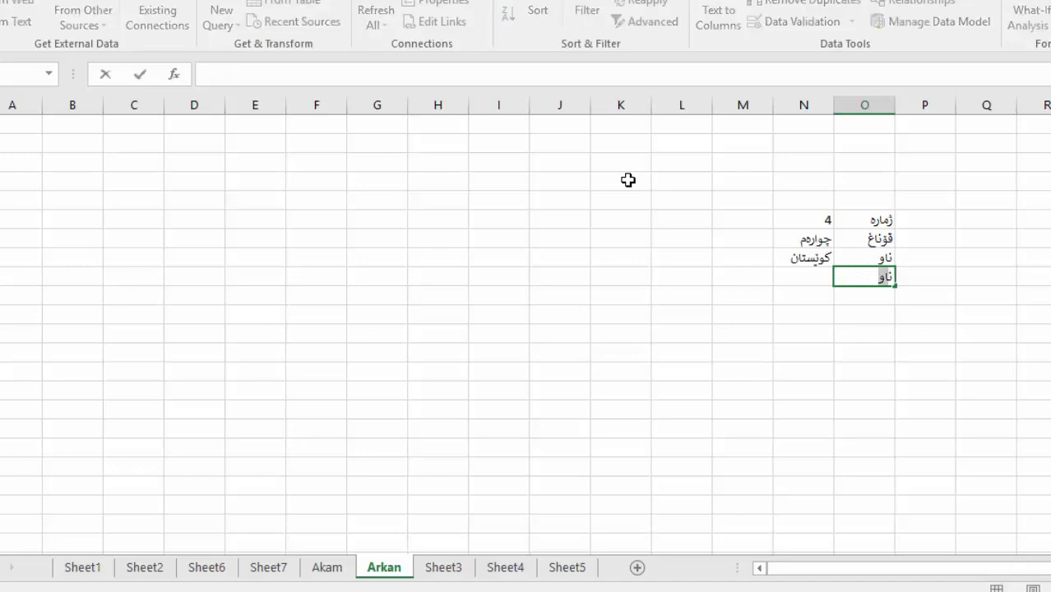
type("وی باوک")
left_click(807, 277)
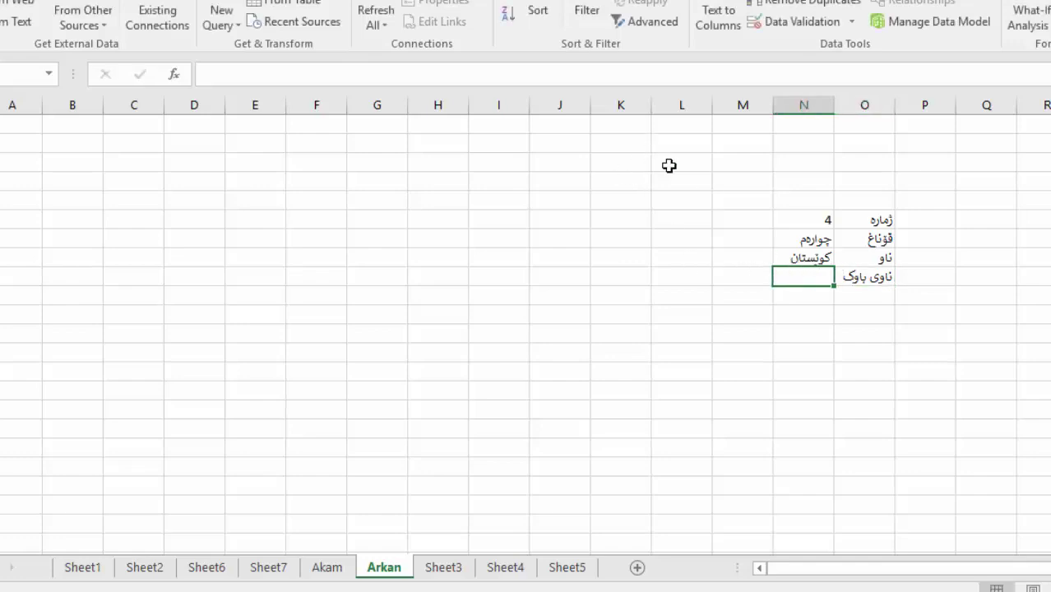
left_click(298, 80)
type("=")
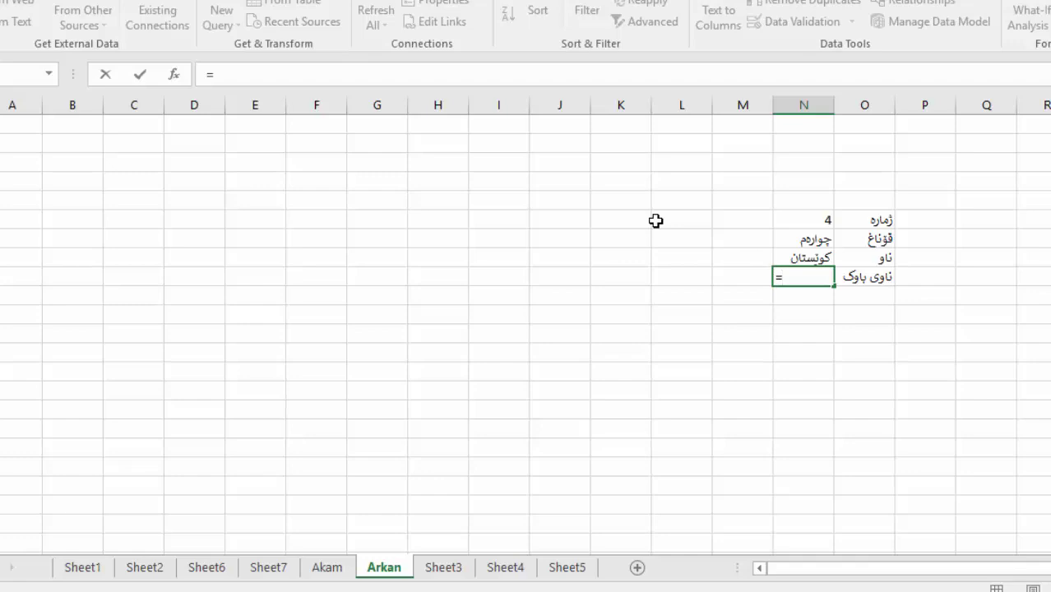
- Redo the broken #NAME? entry in N9, starting a fresh VLOOKUP
type("vl")
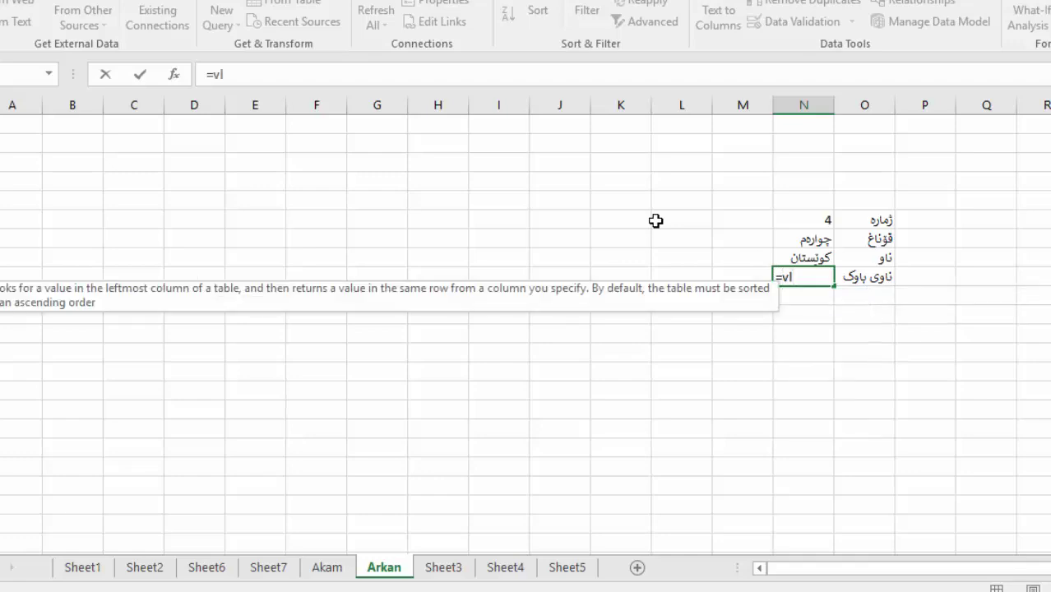
left_click(811, 220)
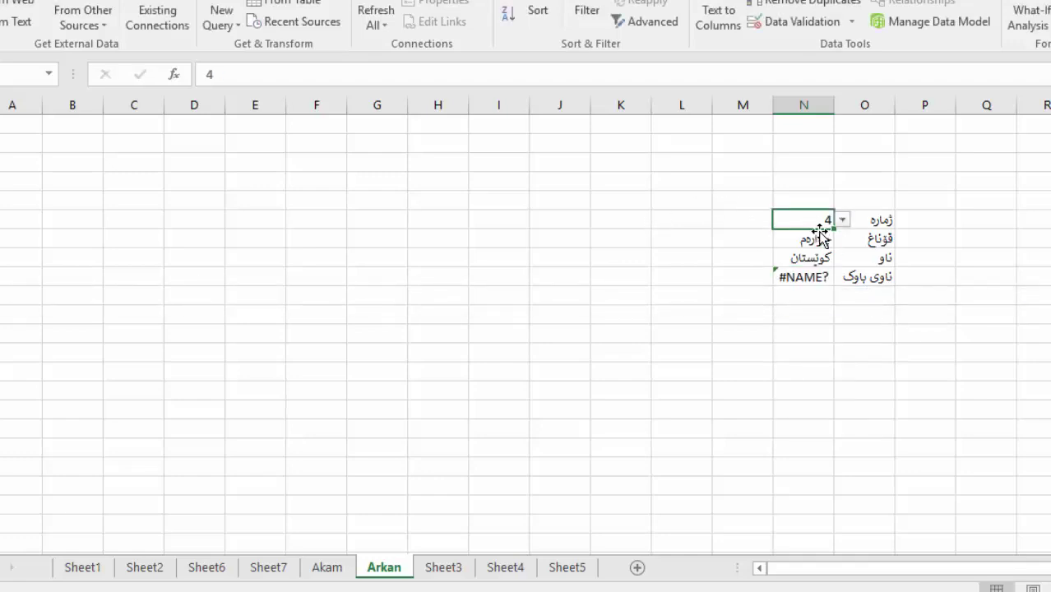
left_click(818, 276)
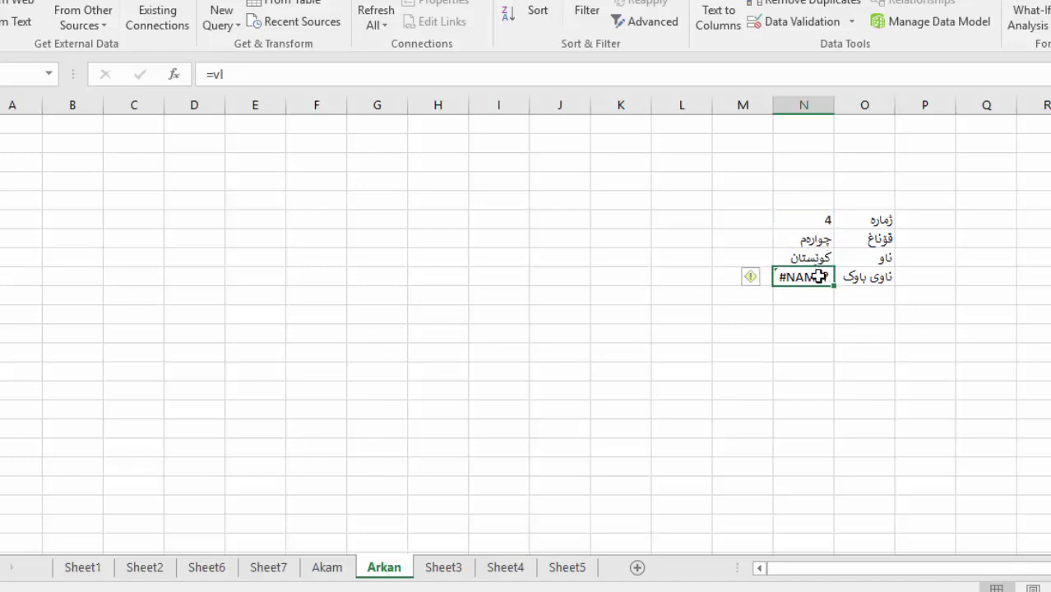
type("=")
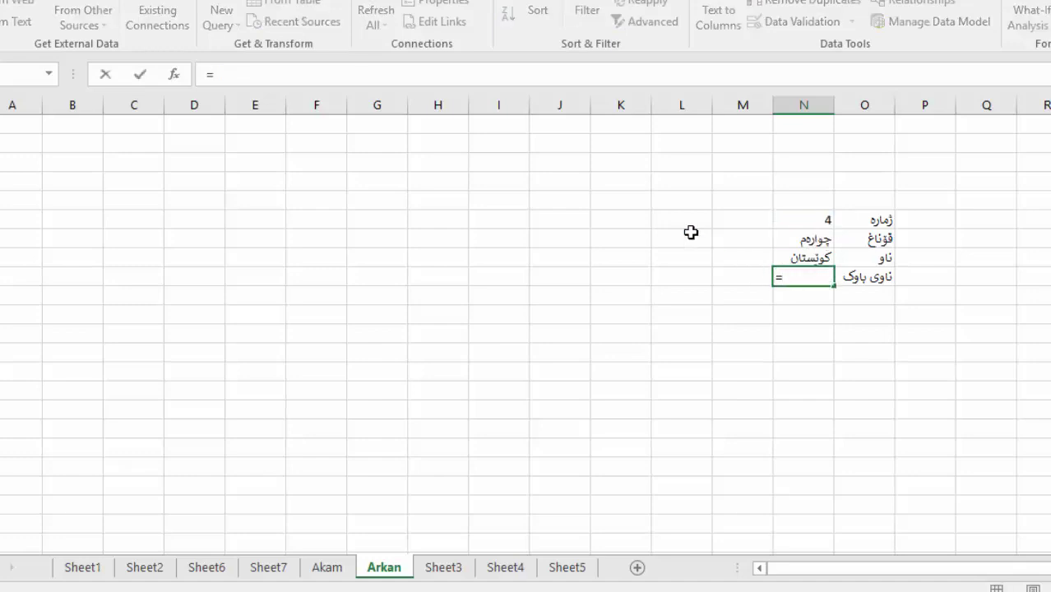
type("VL")
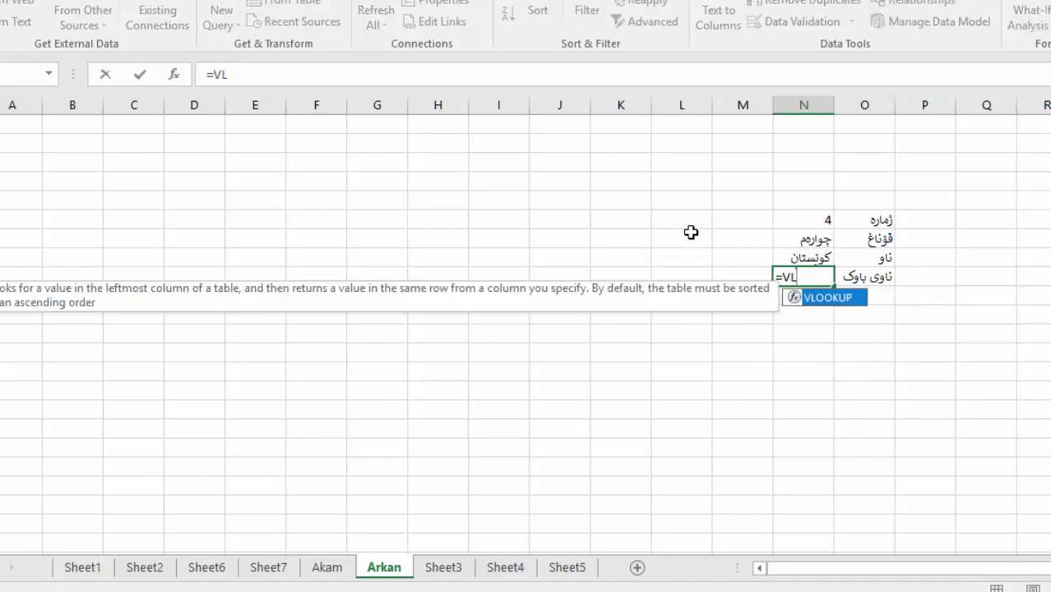
key("Escape")
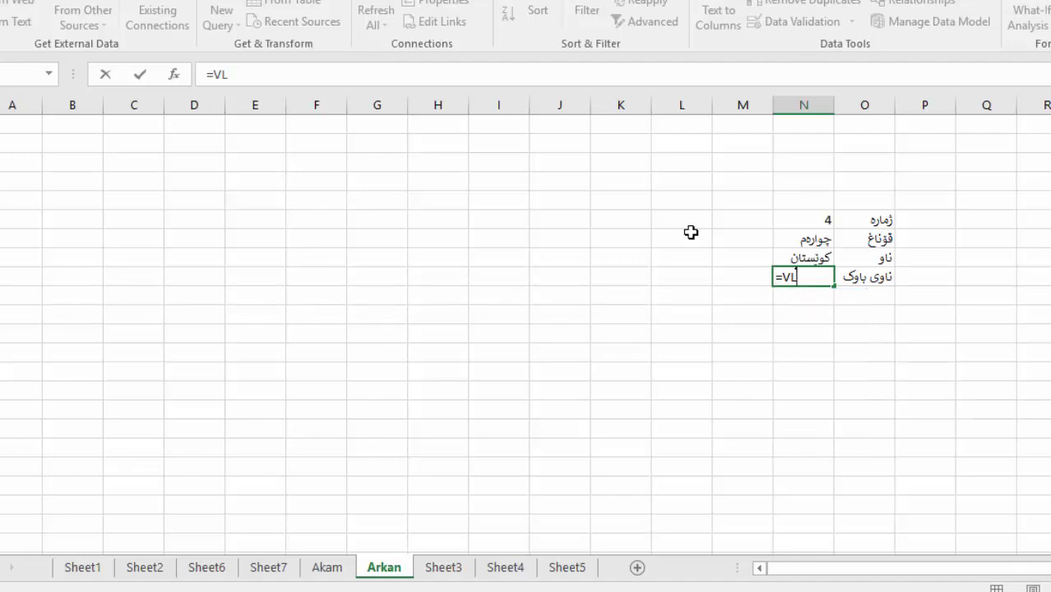
key("BackSpace")
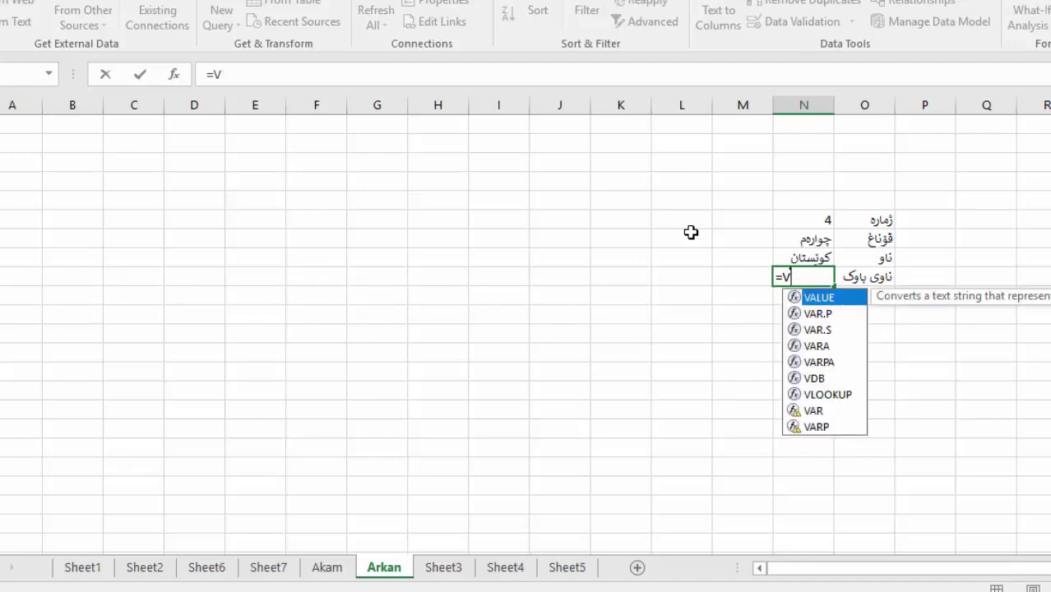
type("l")
key("Tab")
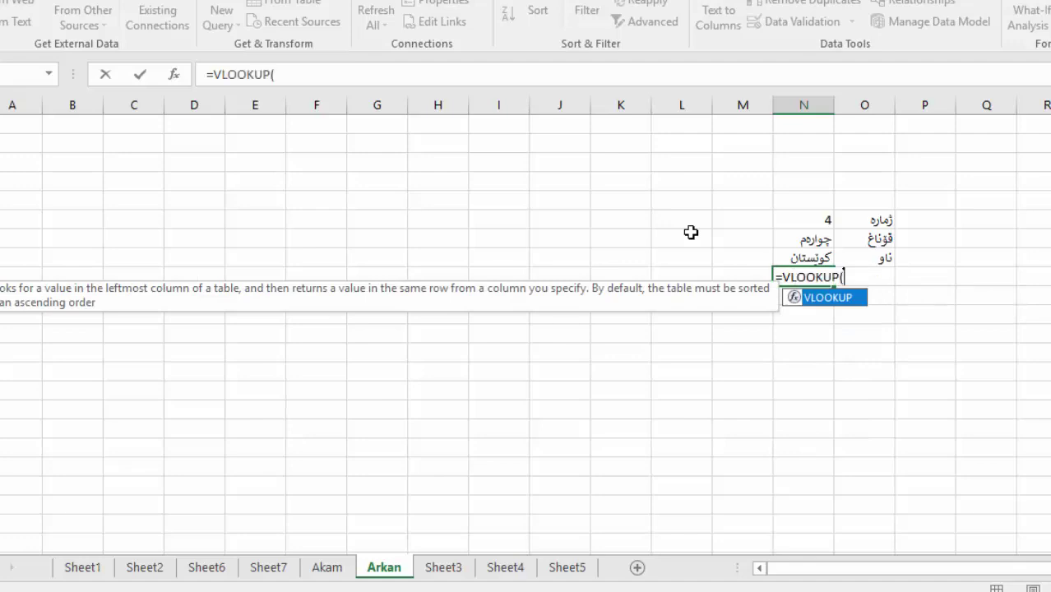
- Complete N9 as =VLOOKUP(N6,Akam!G5:N16,3) to show the father's name
left_click(814, 218)
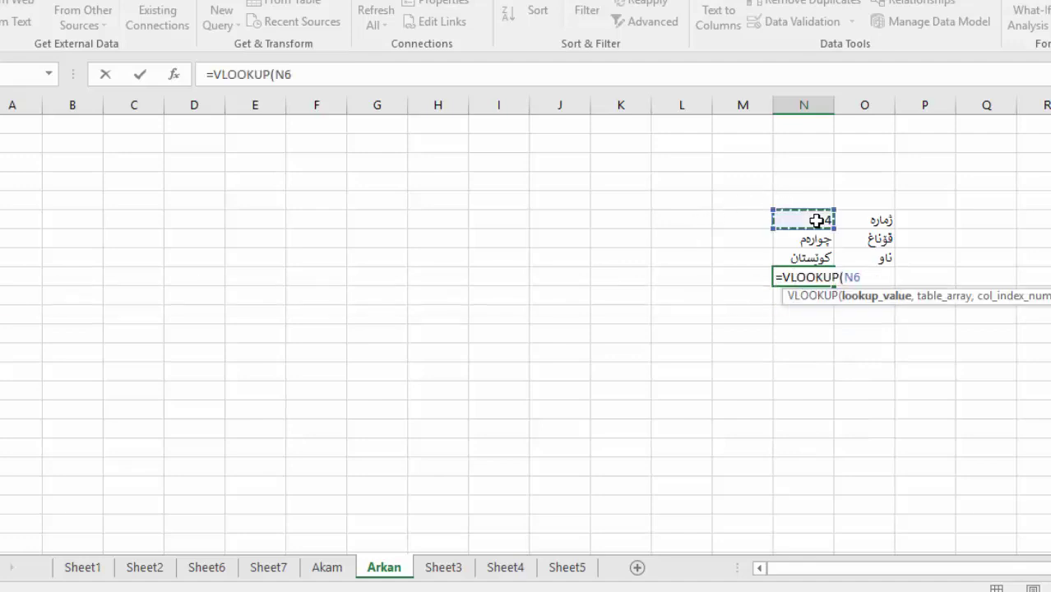
type(",")
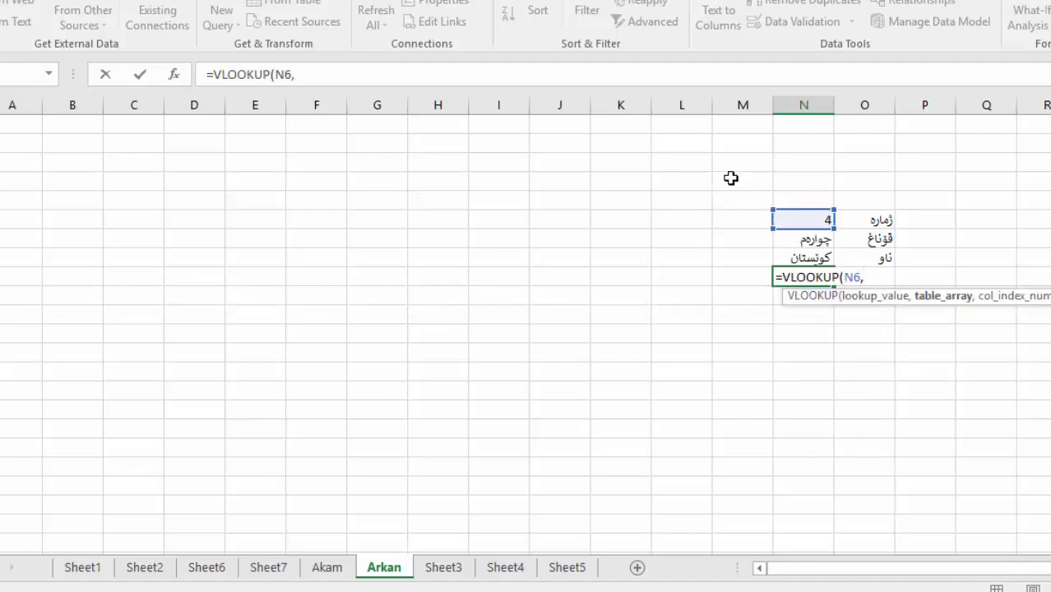
left_click(327, 568)
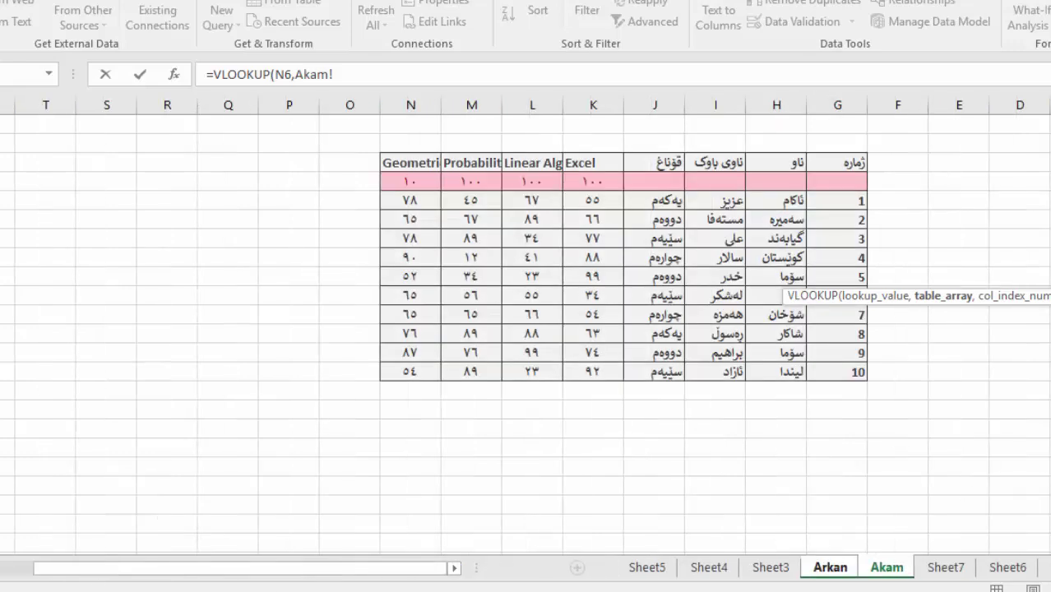
left_click_drag(855, 161, 646, 246)
left_click_drag(435, 350, 411, 371)
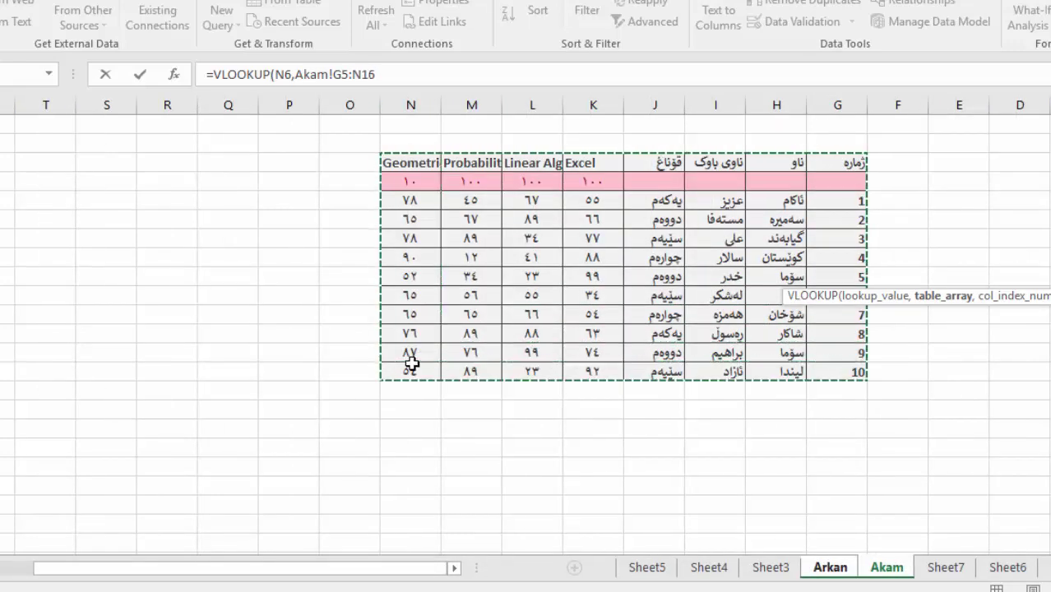
left_click(386, 80)
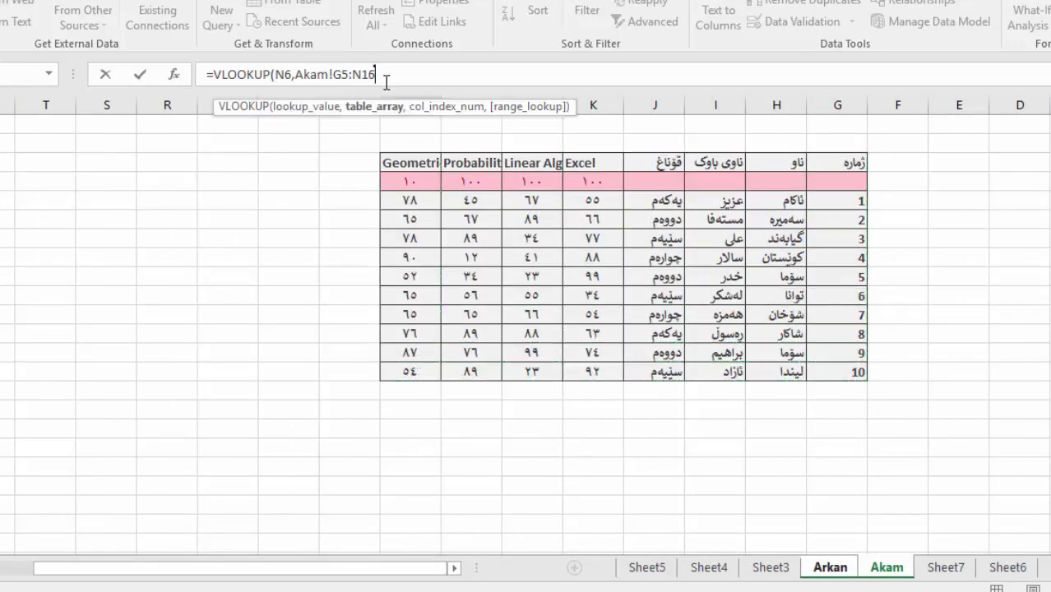
type(",3")
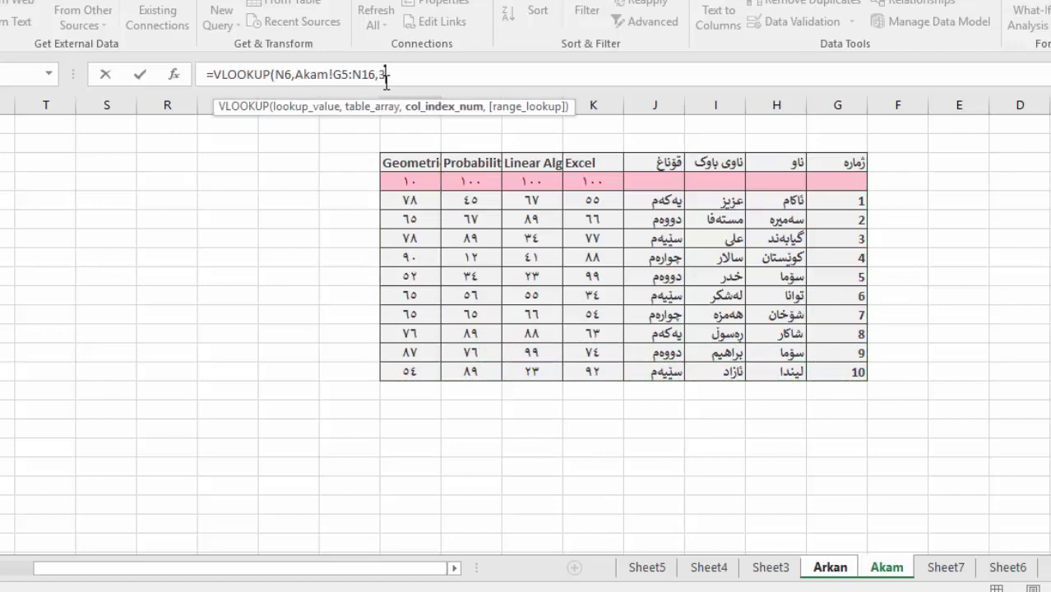
type(")")
key("Return")
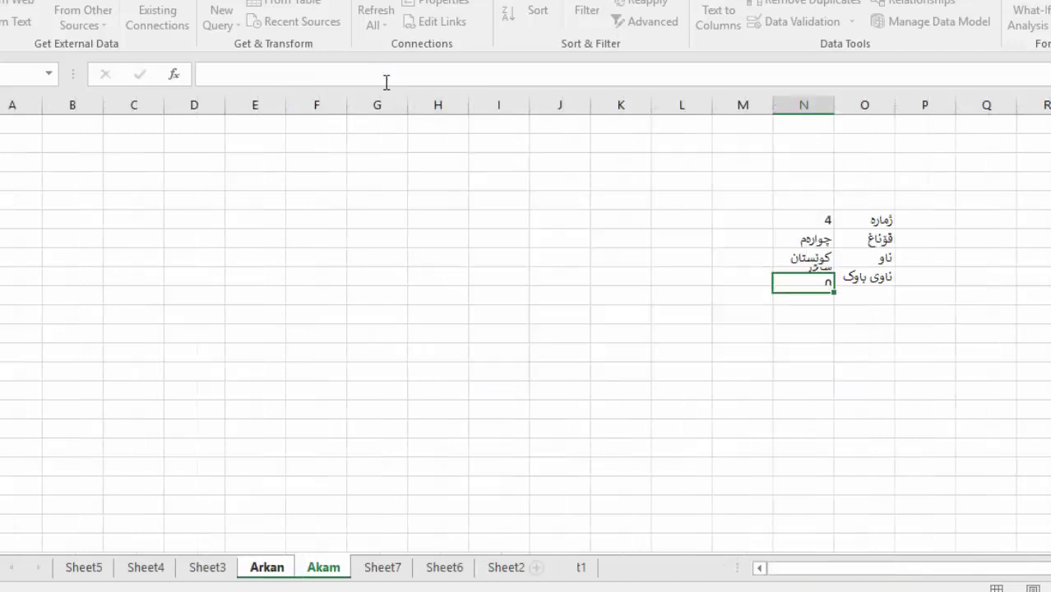
left_click(869, 297)
key("Return")
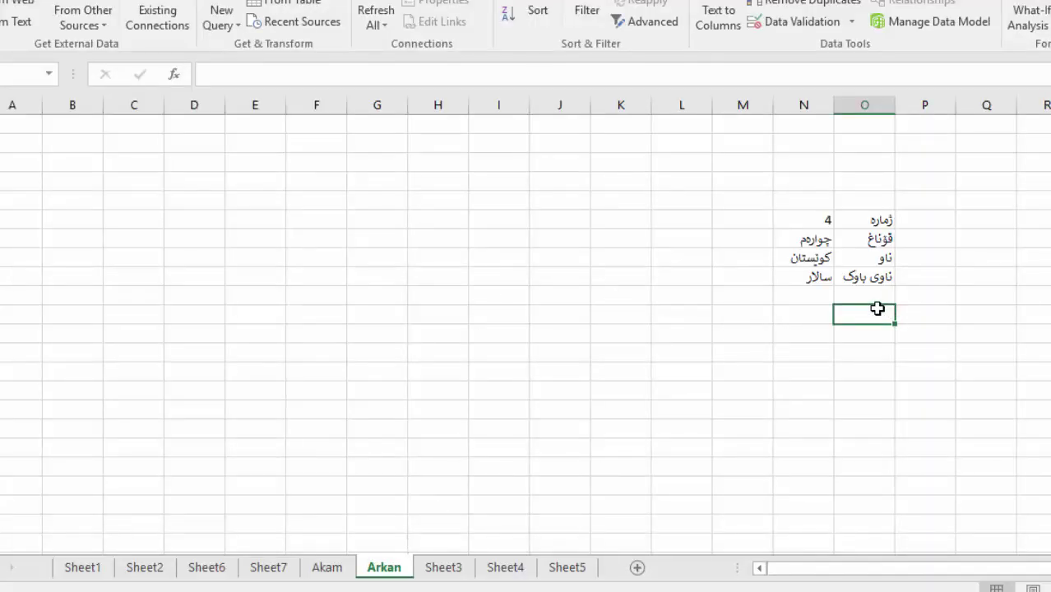
- Add headings بابەت, یەکە and ئەنجام in a row below the student details
type("lsa")
key("BackSpace")
key("BackSpace")
key("BackSpace")
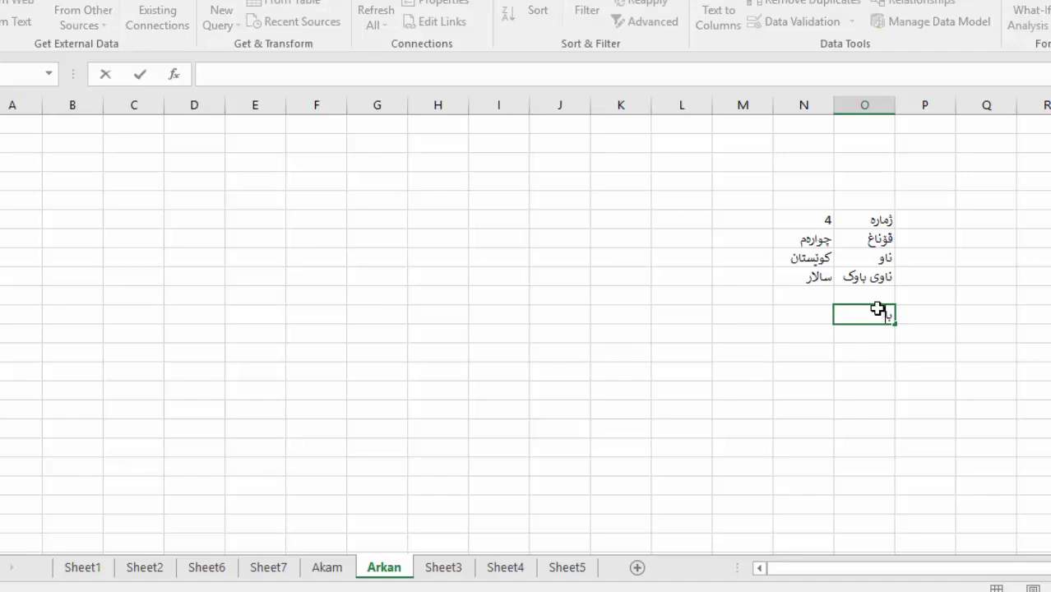
left_click(810, 314)
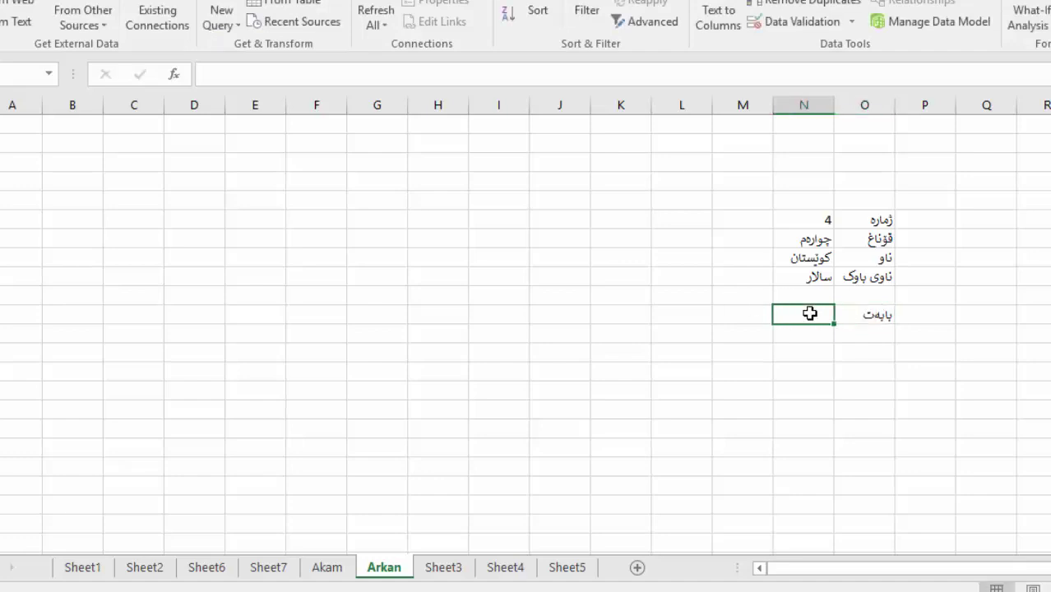
type("یەکە")
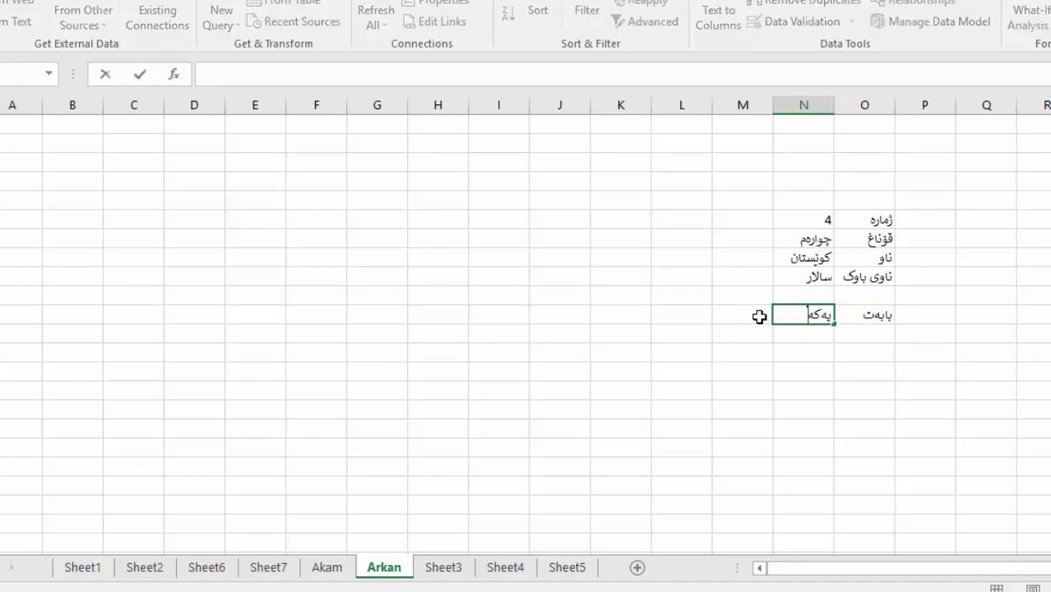
left_click(748, 317)
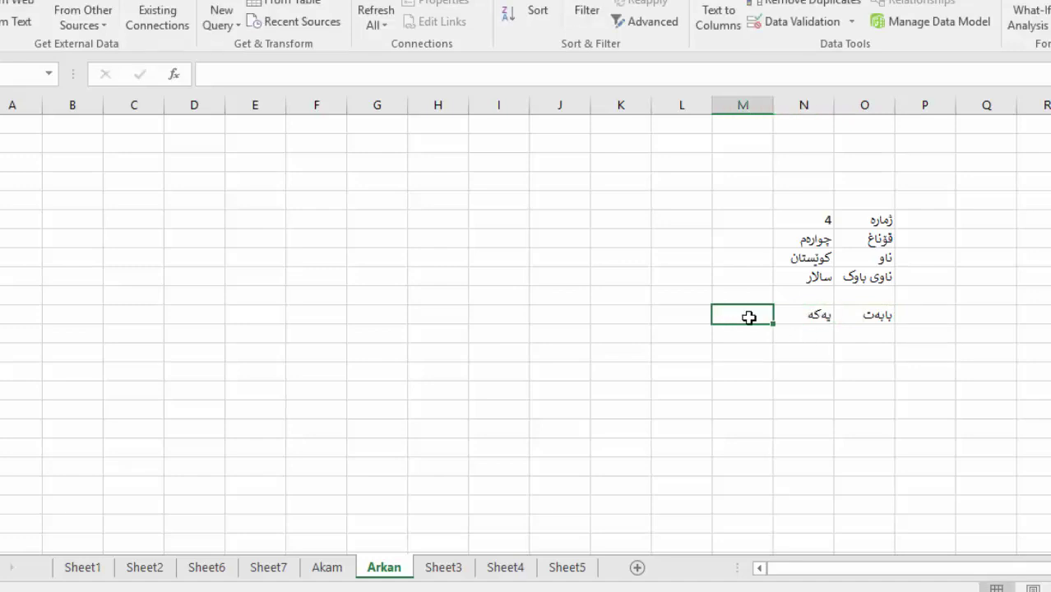
type("ژما")
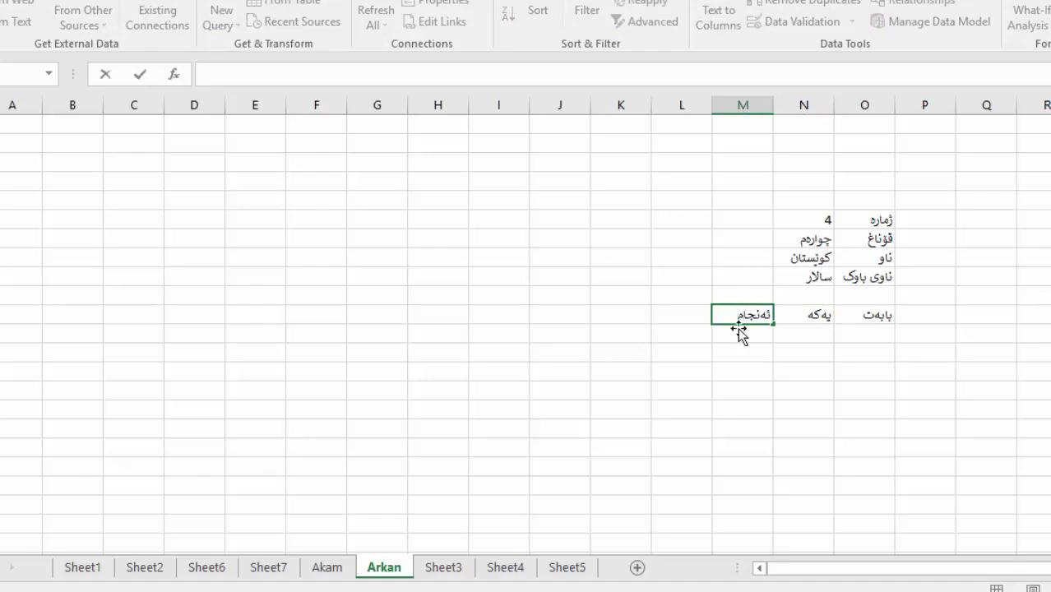
left_click(867, 337)
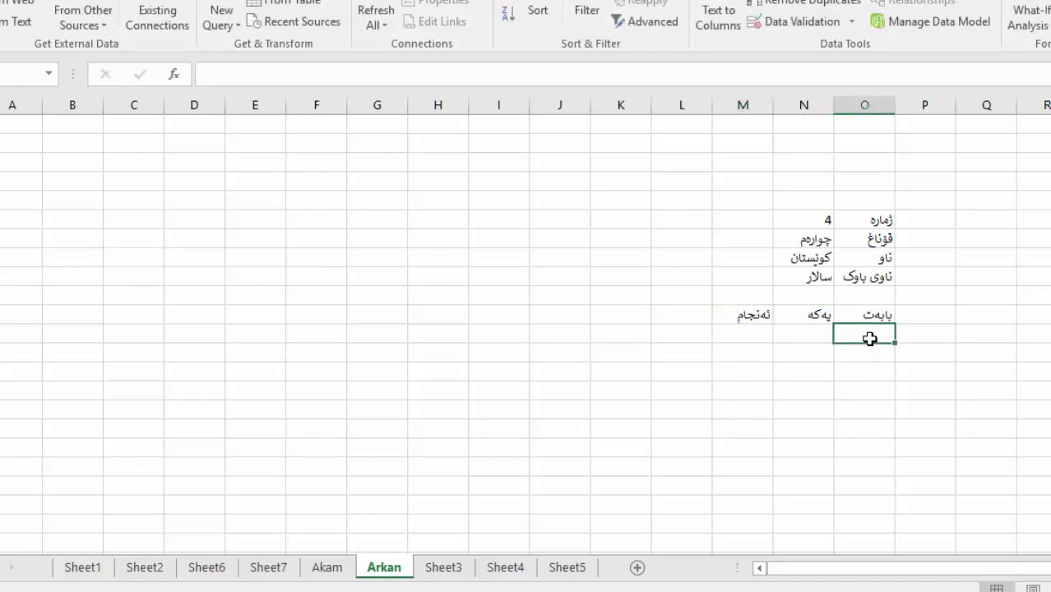
left_click(329, 569)
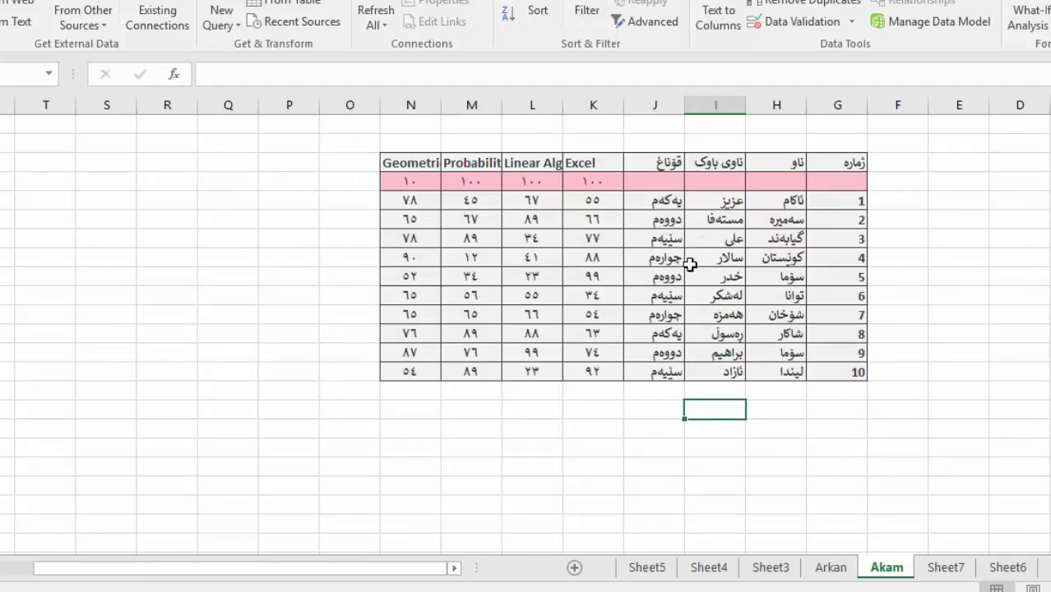
left_click(826, 568)
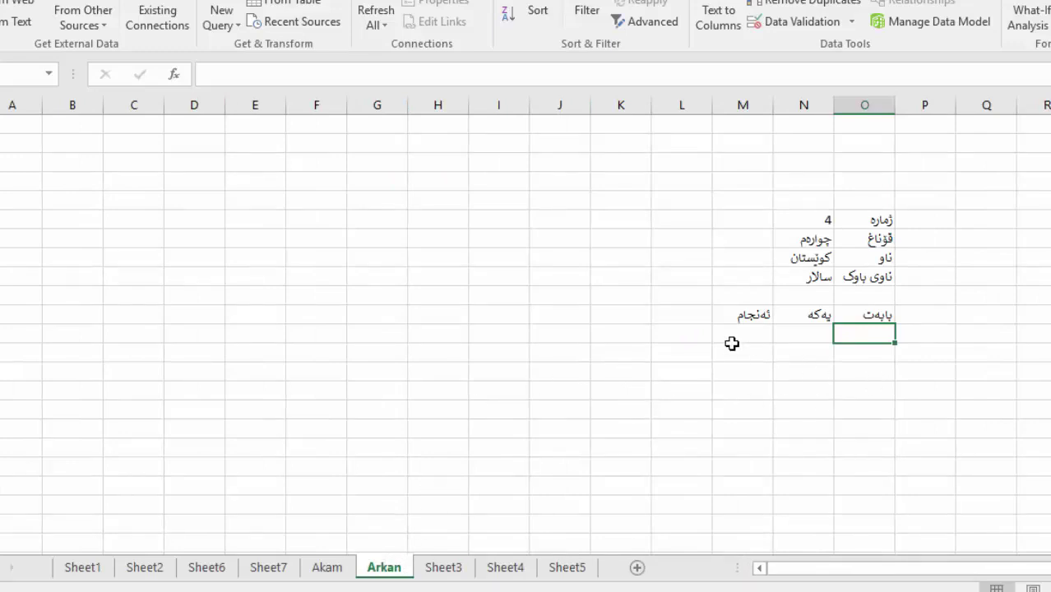
- Enter subjects Excel and Linear Algebra under بابەت and AutoFit column O
type("بی")
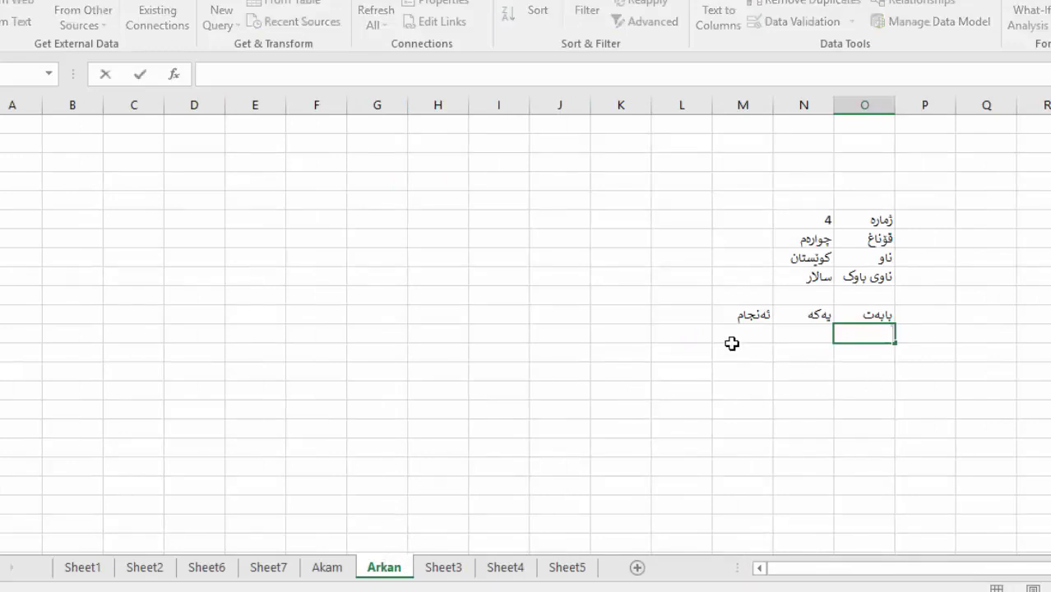
type("xcel")
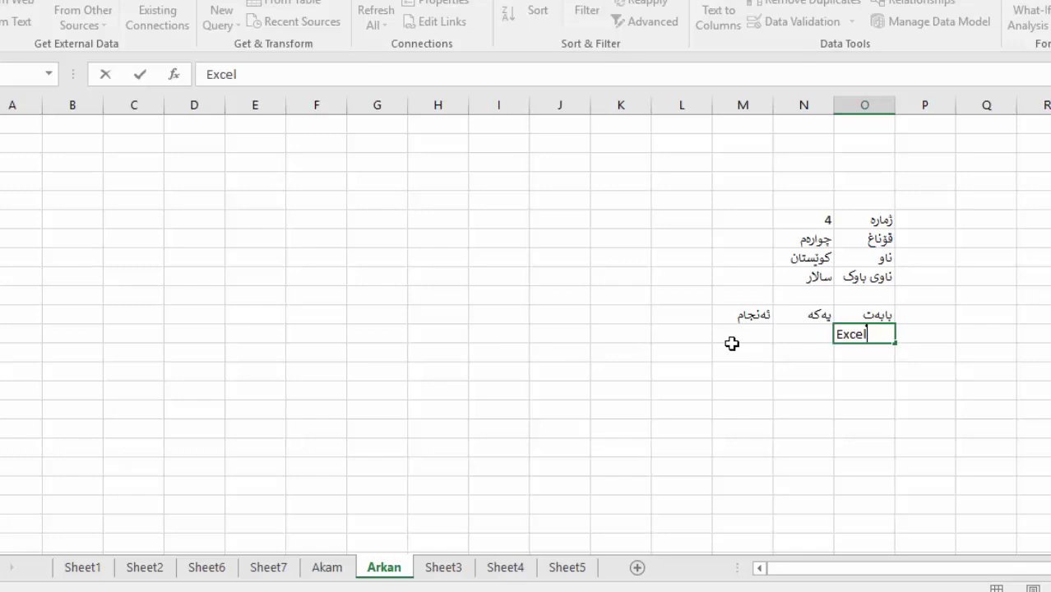
key("Return")
type("Lin")
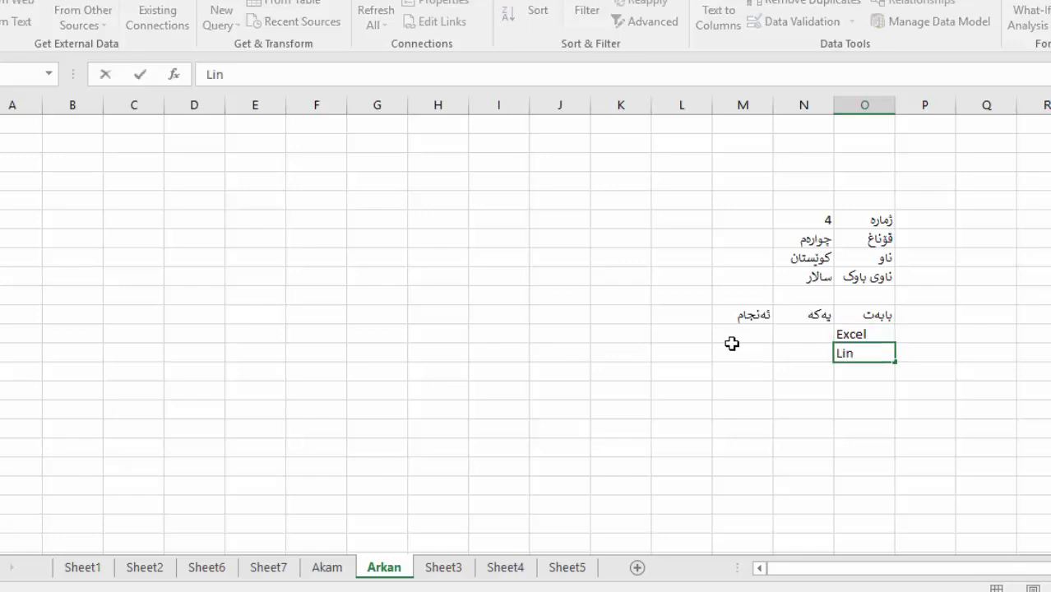
type("ear Al")
type("g")
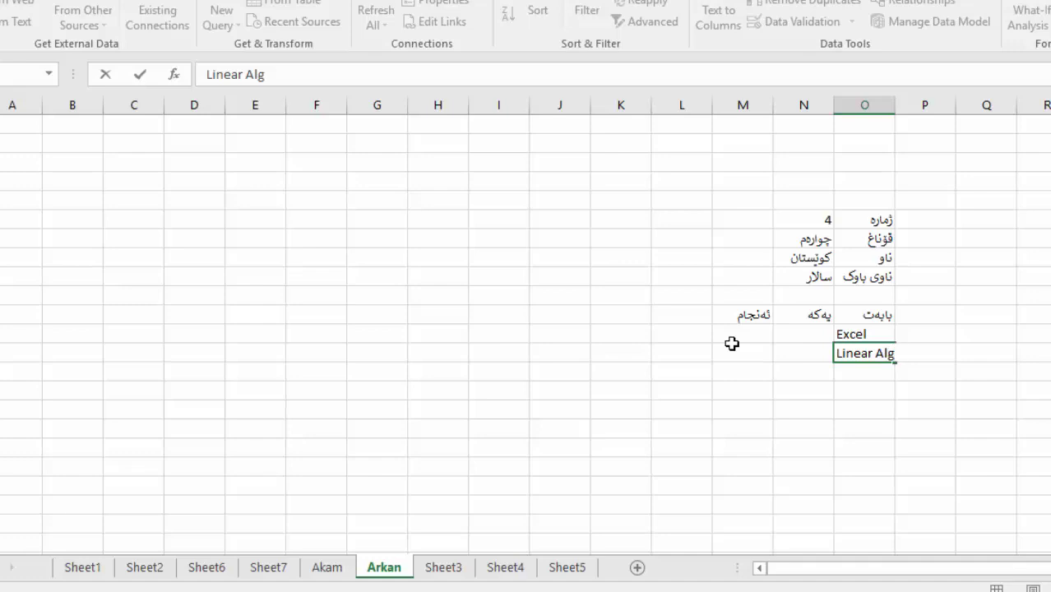
type("ebra")
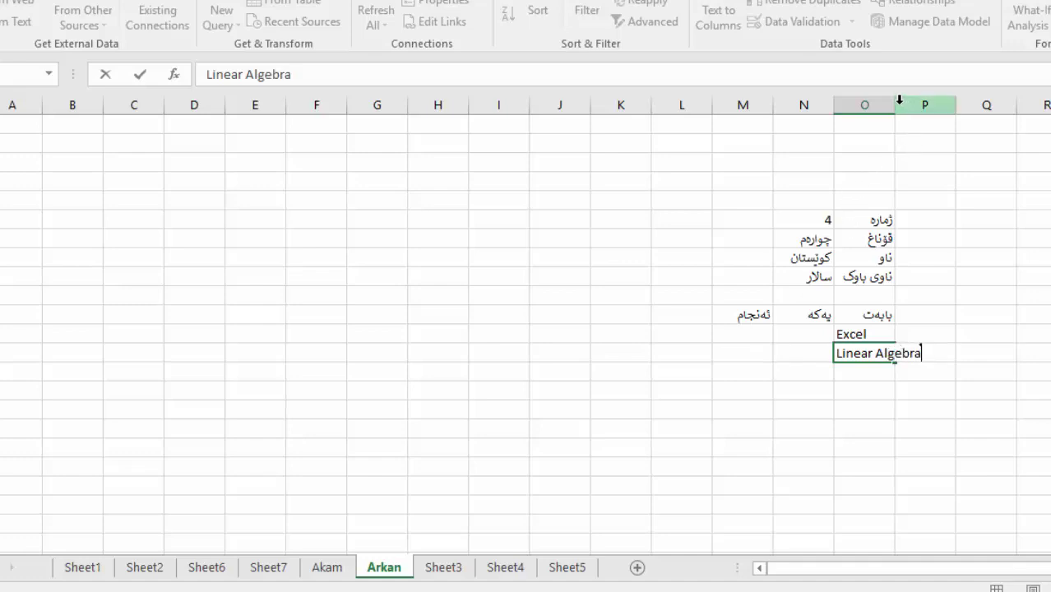
left_click(893, 104)
double_click(895, 104)
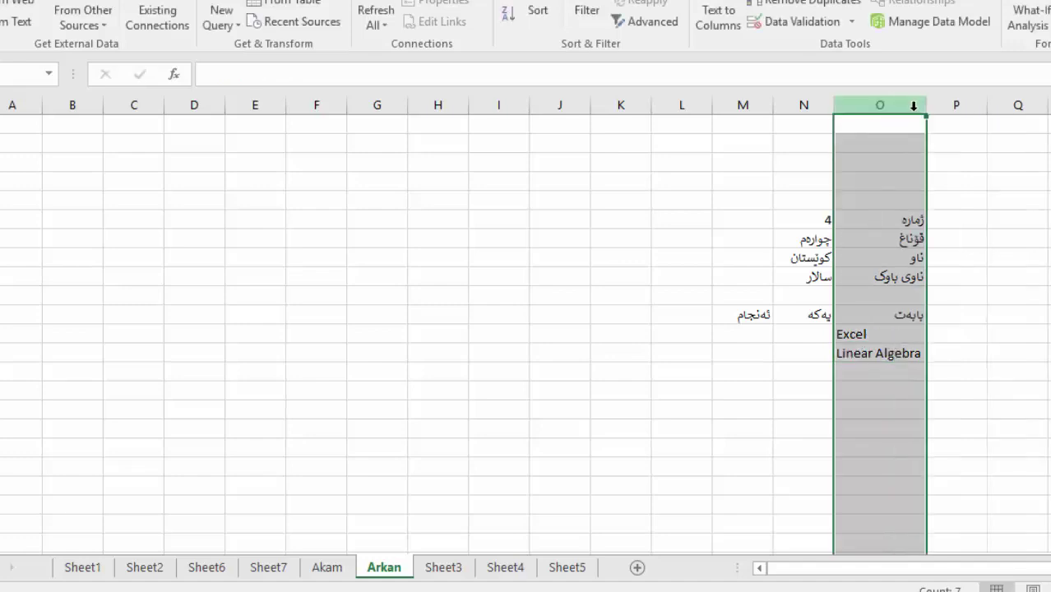
left_click(806, 294)
left_click(805, 353)
left_click(815, 334)
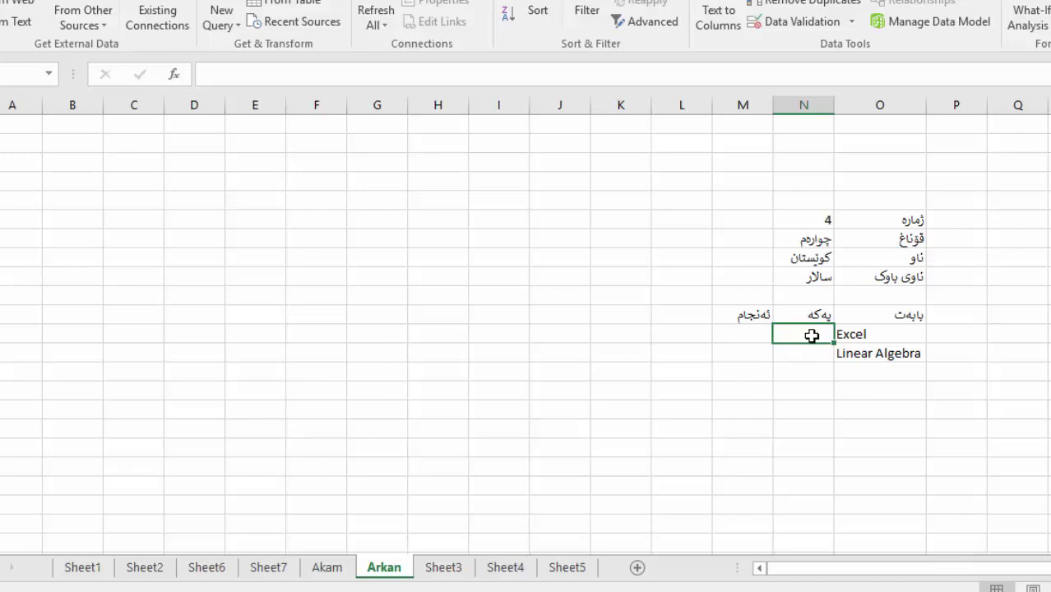
- Clear the broken #NAME? VLOOKUP entry from the Excel mark cell
type("=")
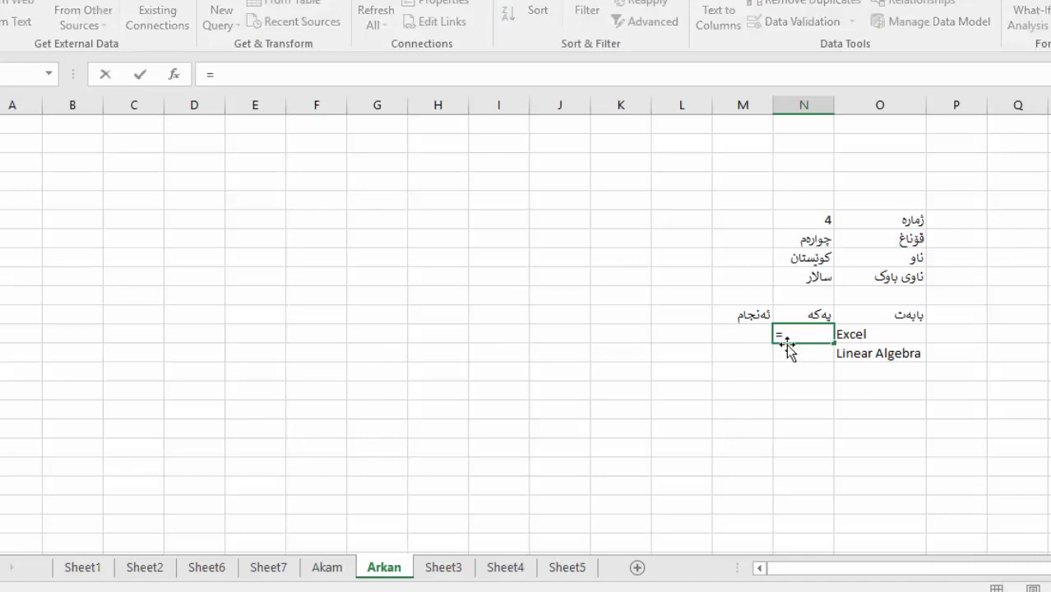
type("vl")
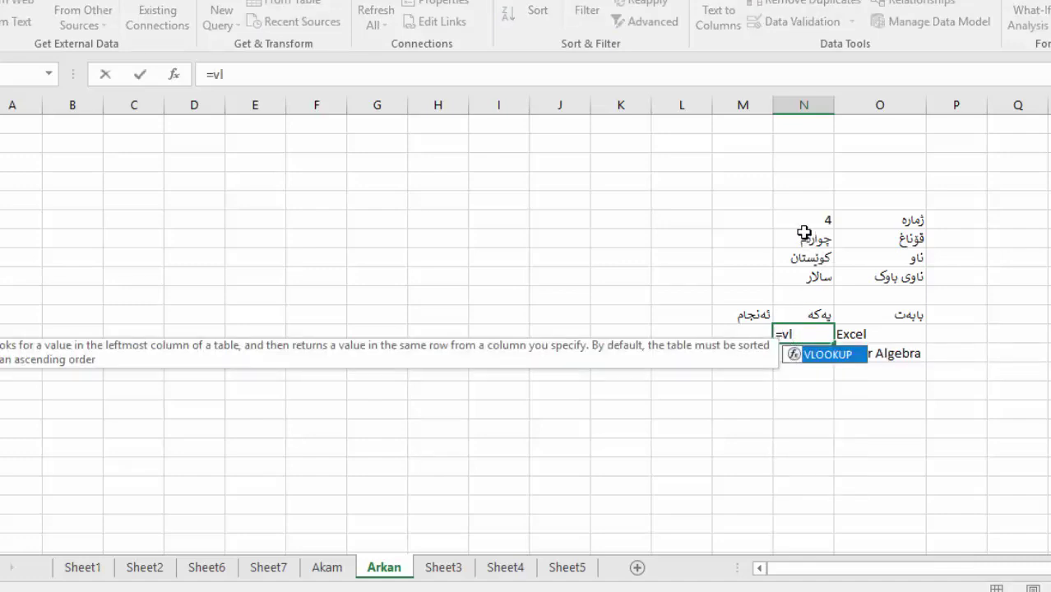
left_click(805, 220)
left_click(794, 336)
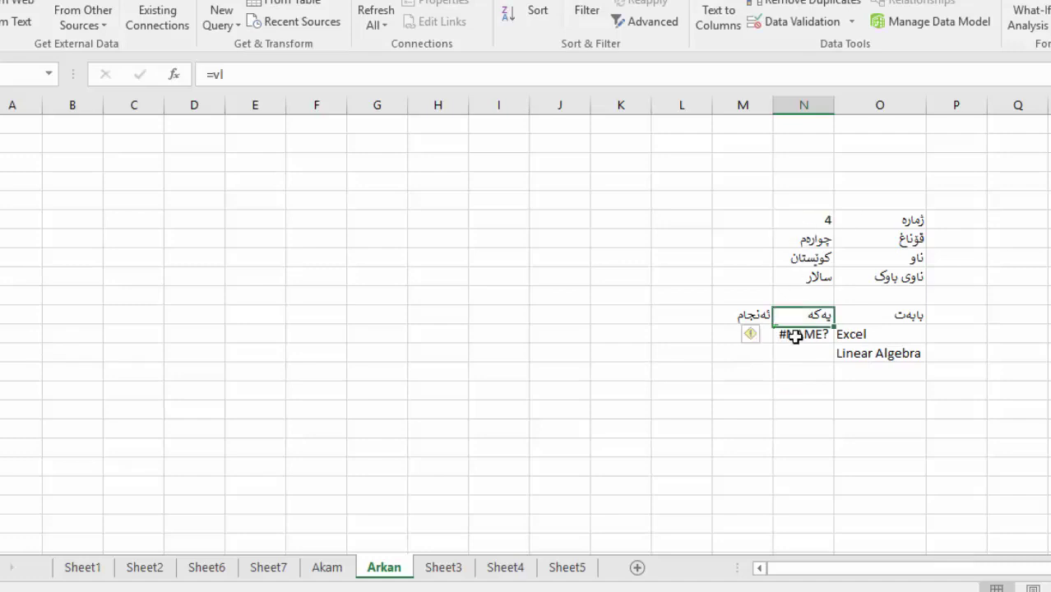
left_click(271, 74)
key("BackSpace")
key("BackSpace")
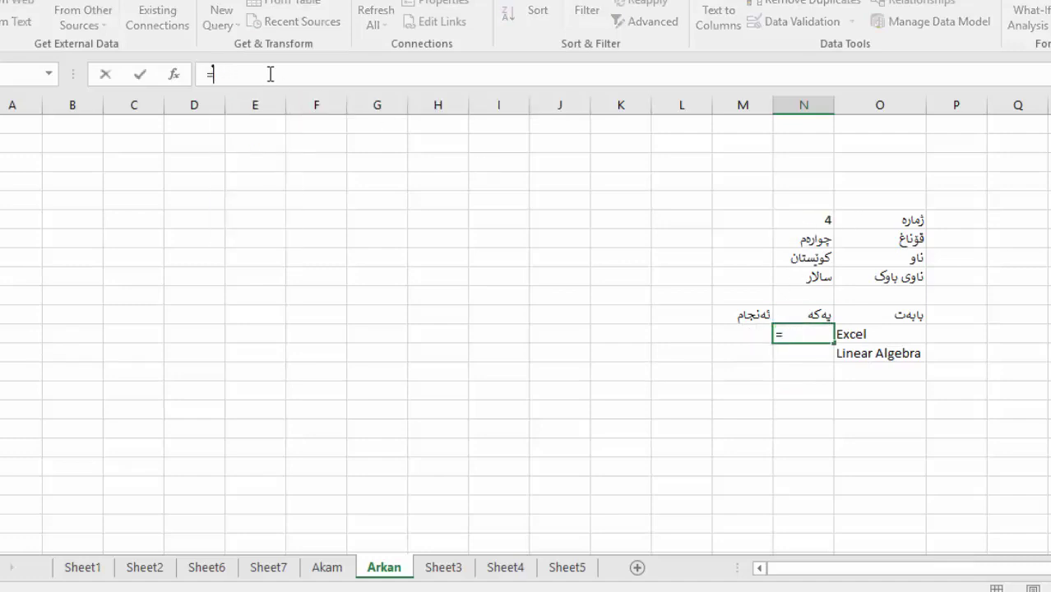
- Enter =VLOOKUP(N6,Akam!G5:N16,5) there, returning student 4's Excel mark of 88
type("vlookup(")
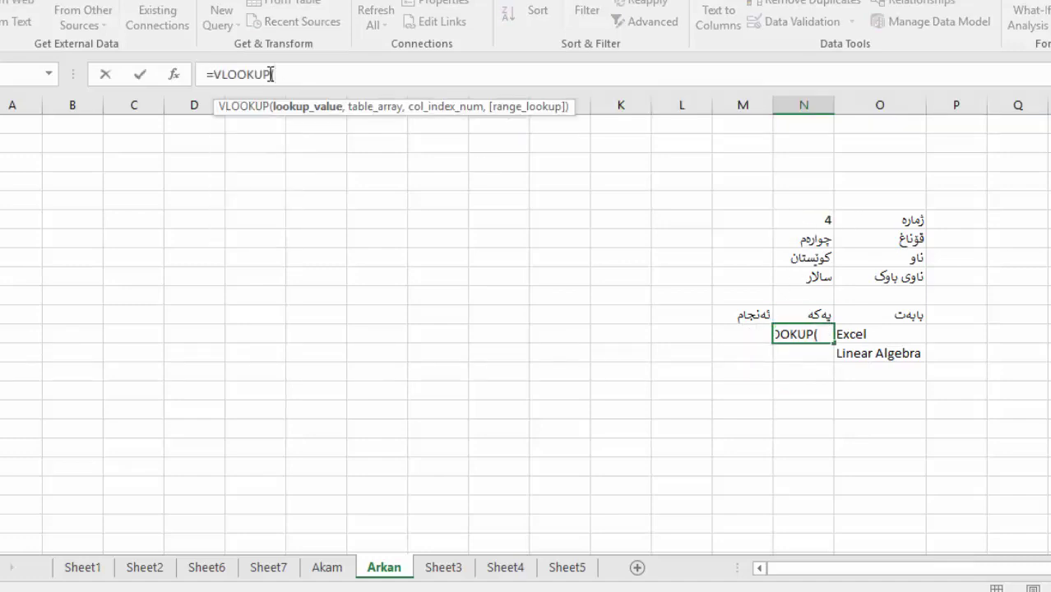
left_click(797, 219)
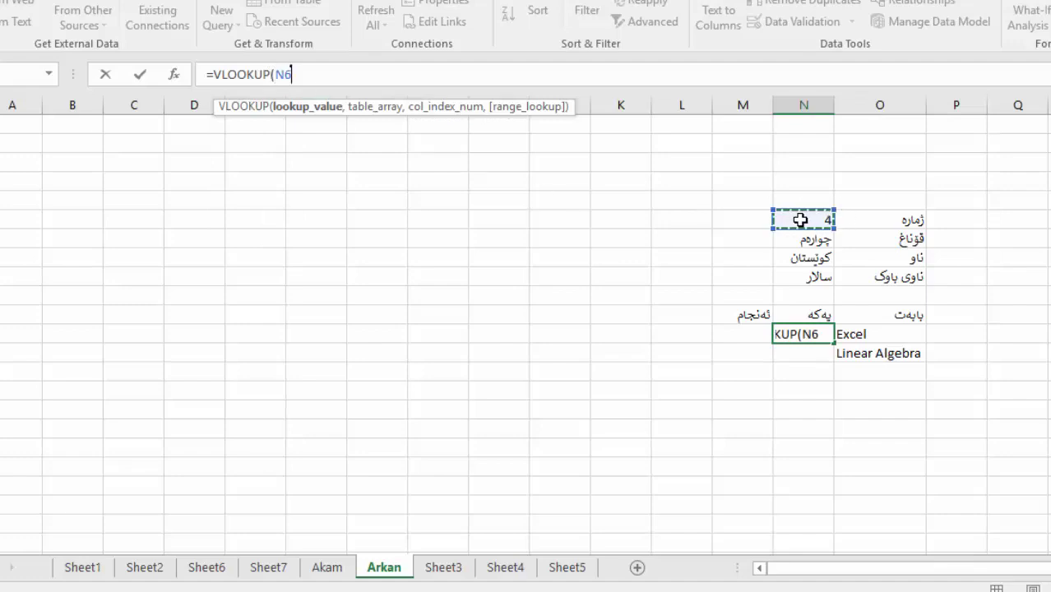
type(",")
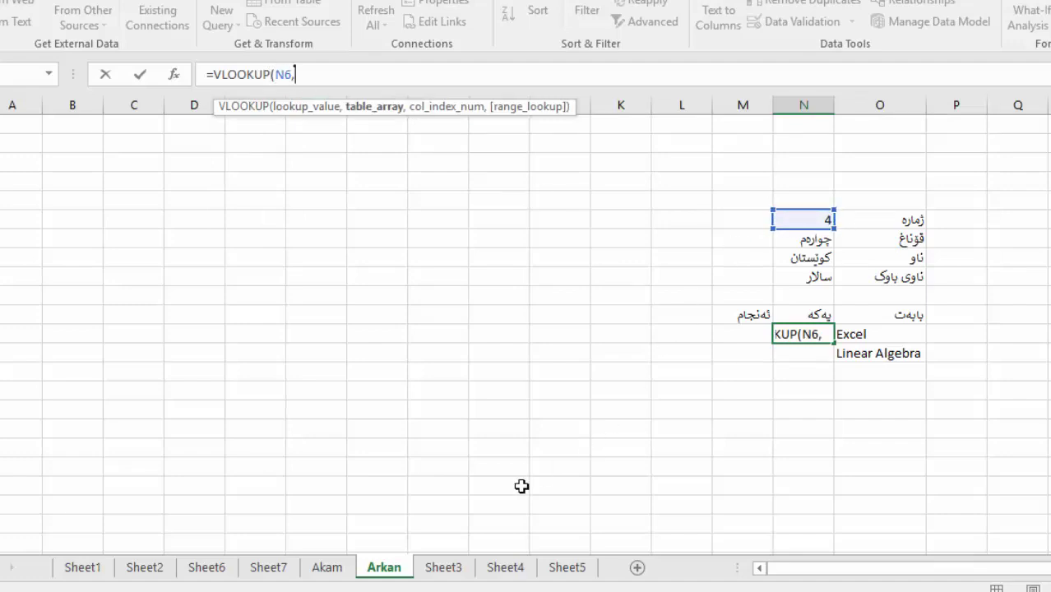
left_click(329, 567)
left_click_drag(868, 167, 436, 372)
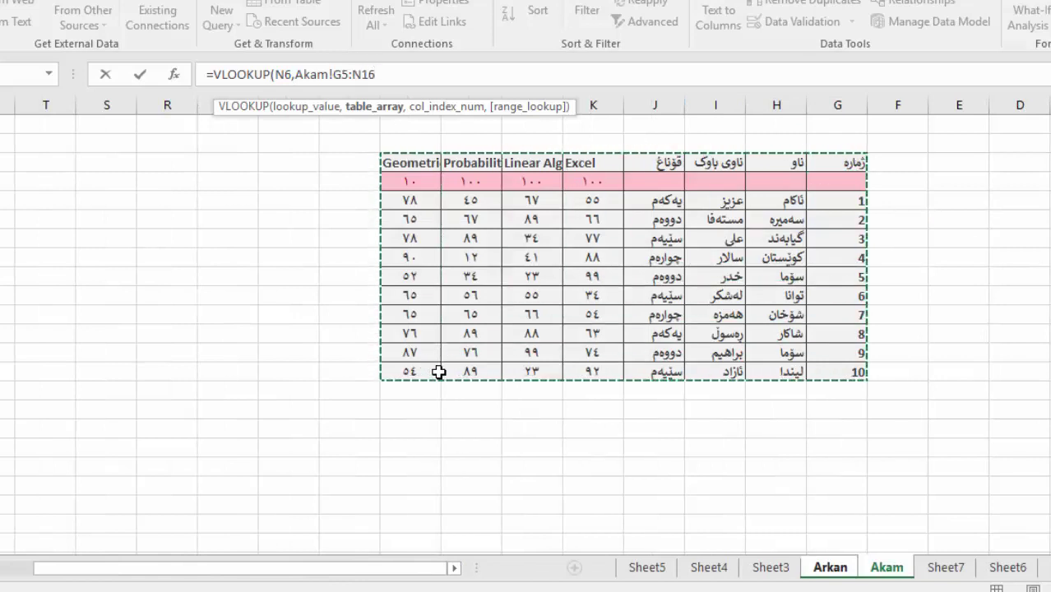
type(",")
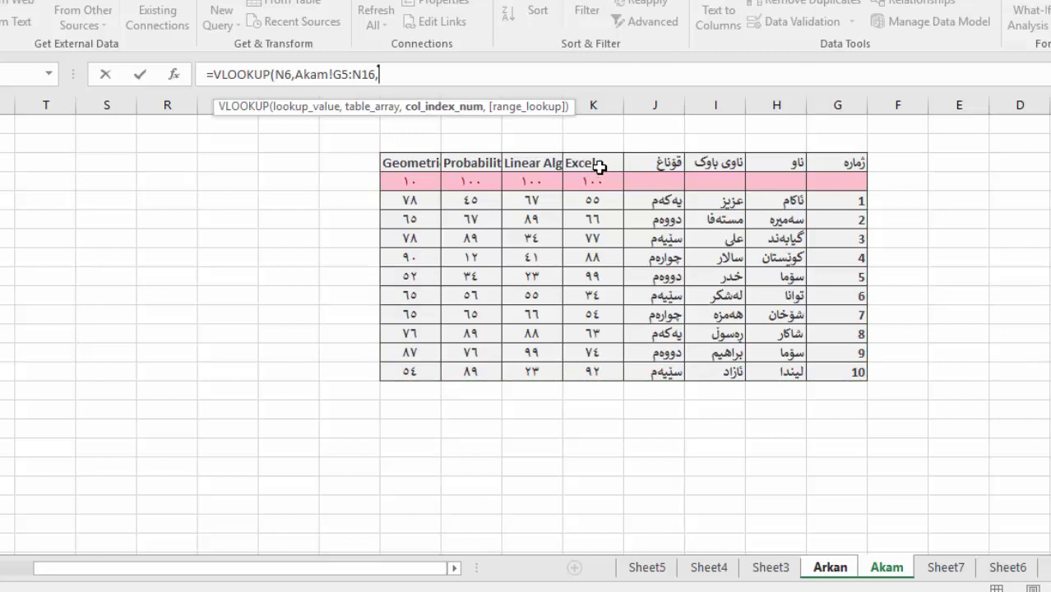
type(")")
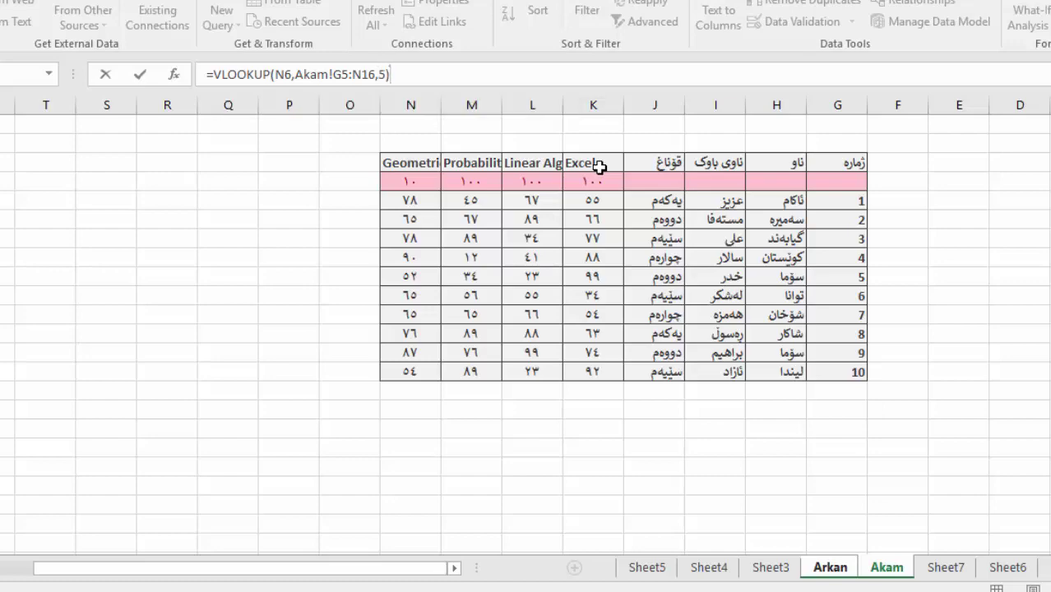
key("Return")
- Beside Linear Algebra enter =VLOOKUP(N6,Akam!G5:N16,6), returning student 4's mark of 41
type("=v")
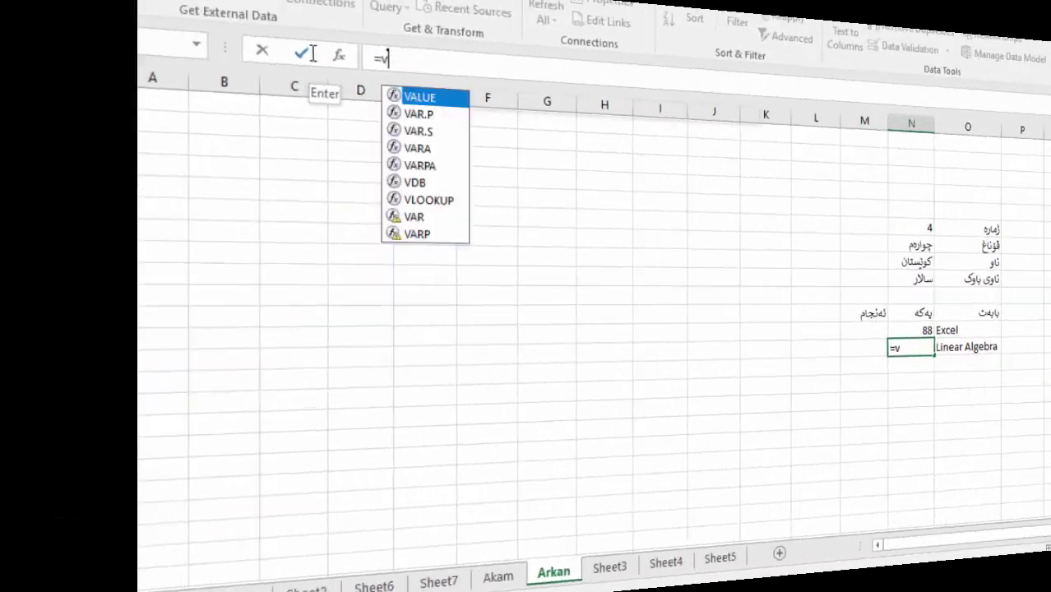
type("l")
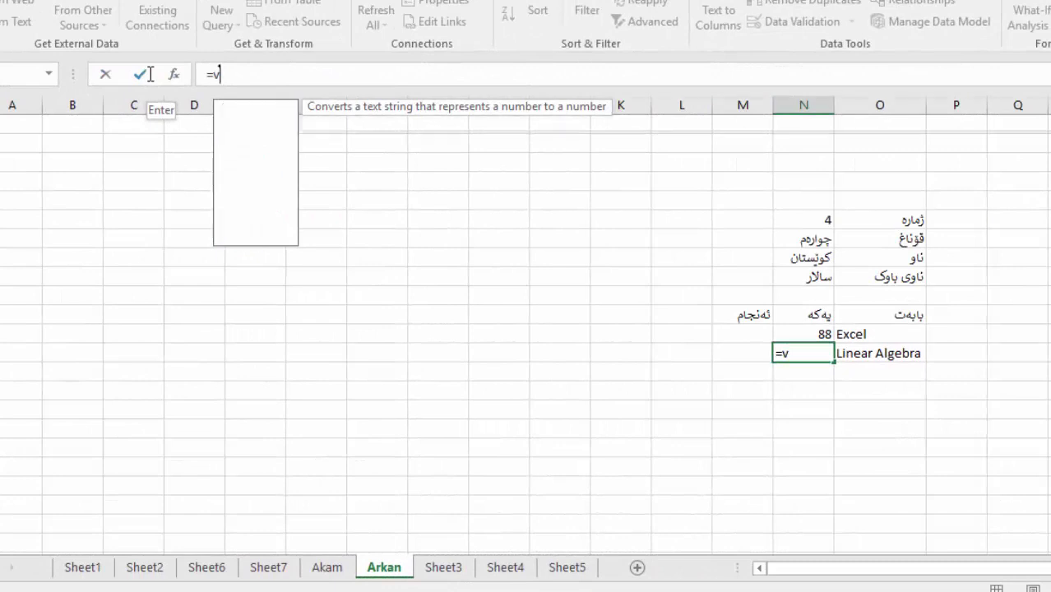
key("Tab")
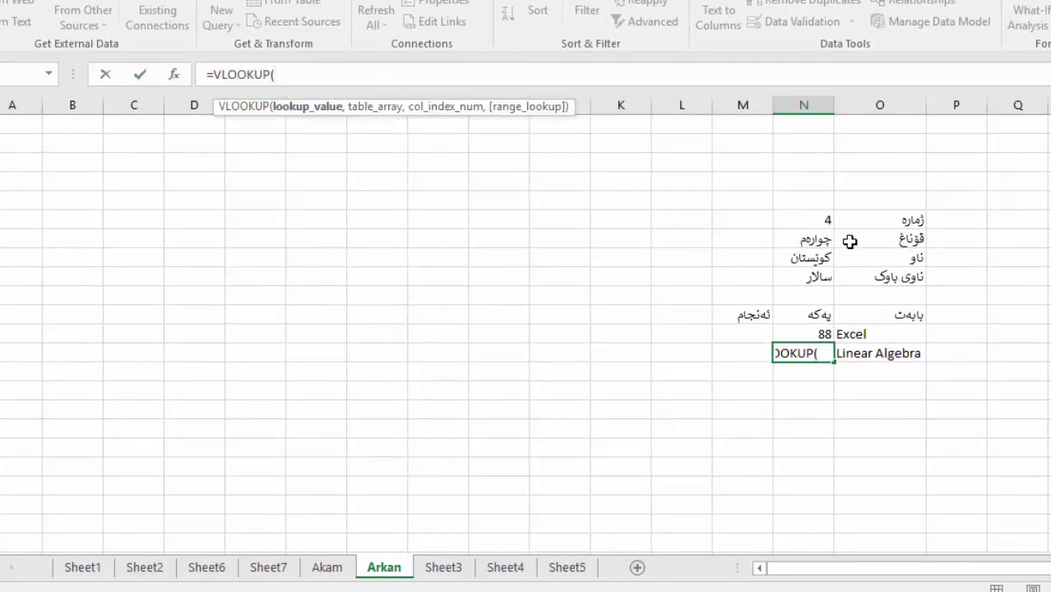
left_click(821, 219)
type(",")
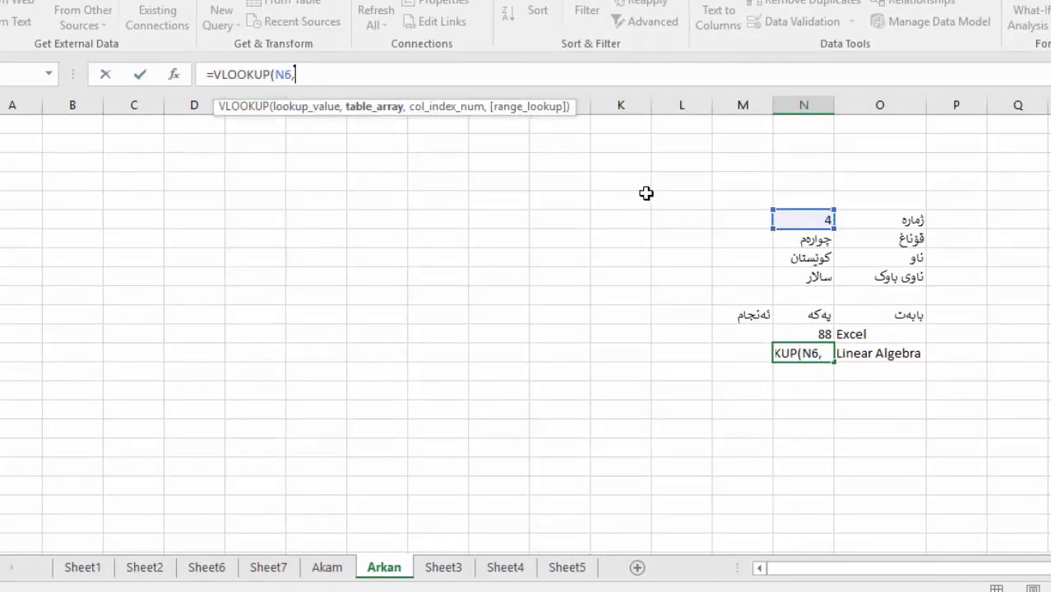
left_click(329, 569)
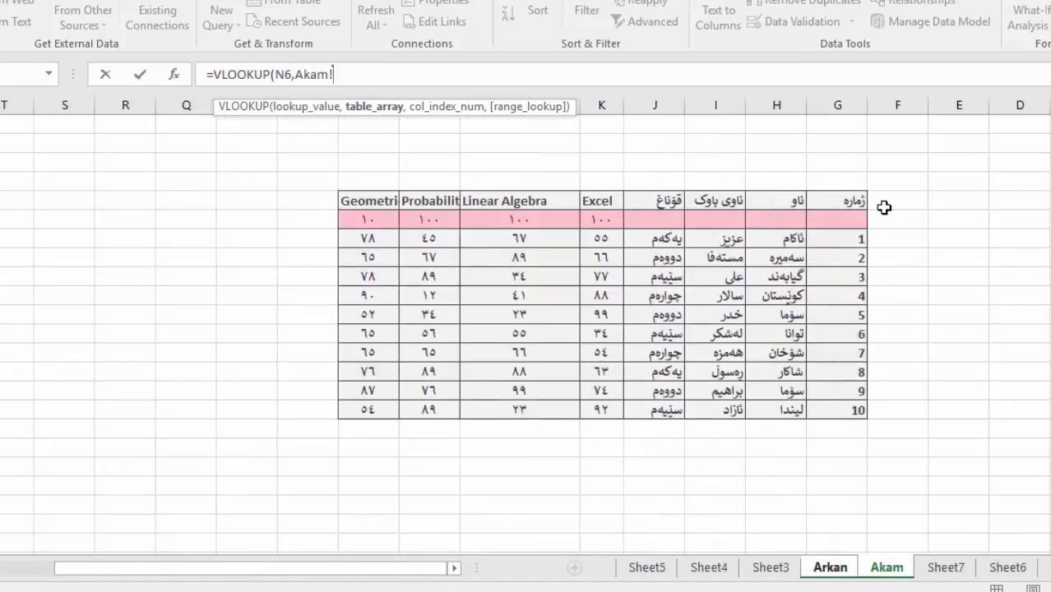
mouse_move(856, 200)
left_mouse_down()
mouse_move(392, 382)
mouse_move(371, 404)
left_mouse_up()
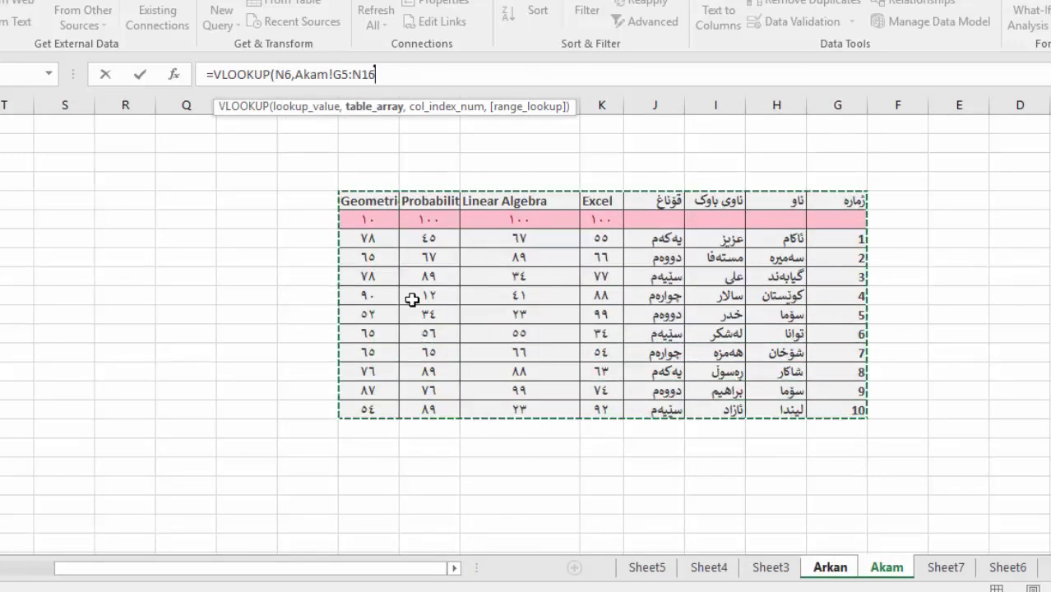
type(",6")
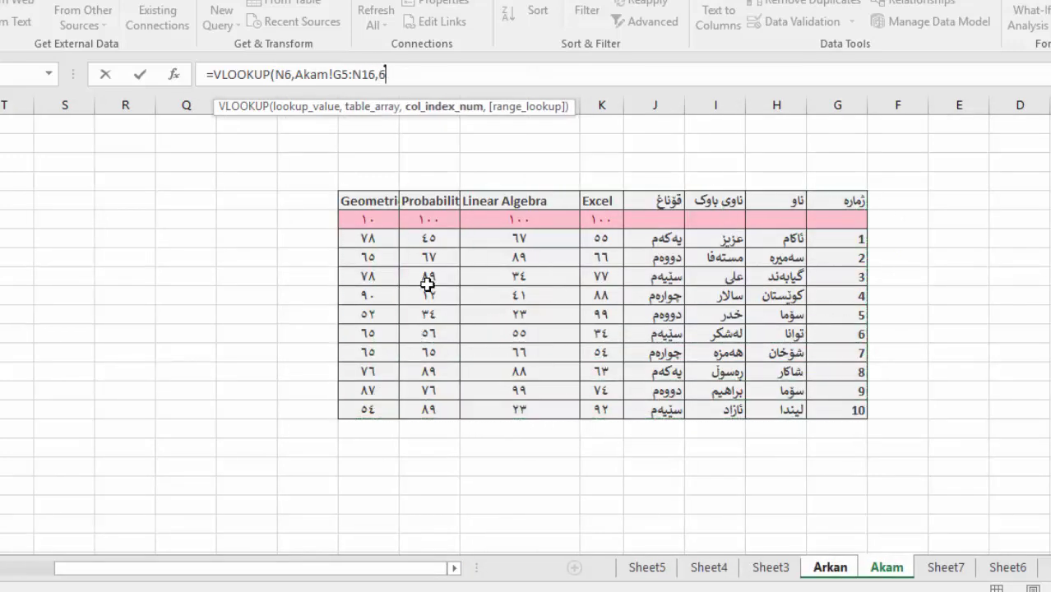
key("Return")
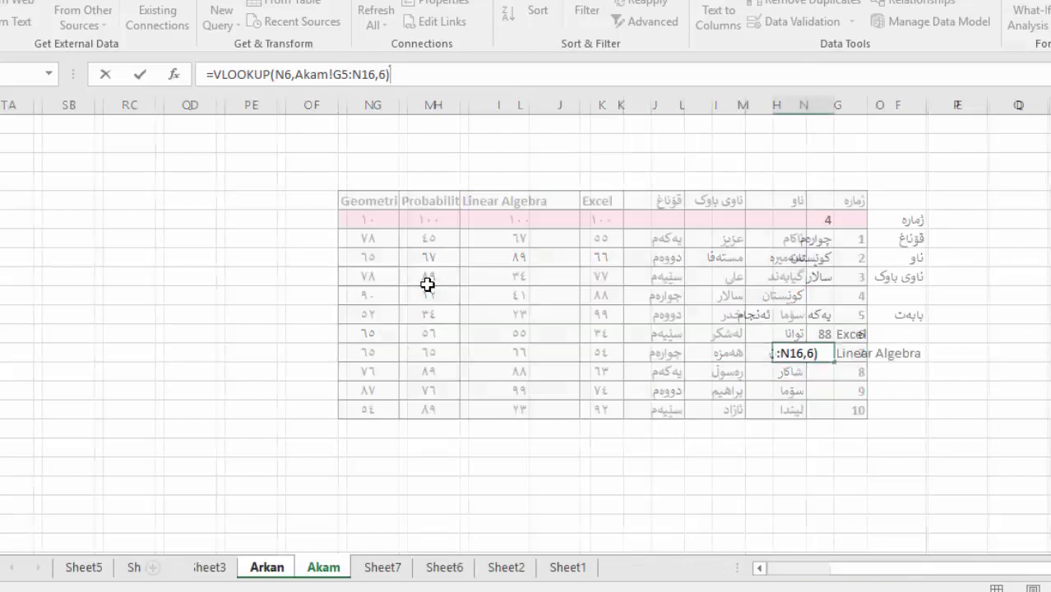
left_click(876, 354)
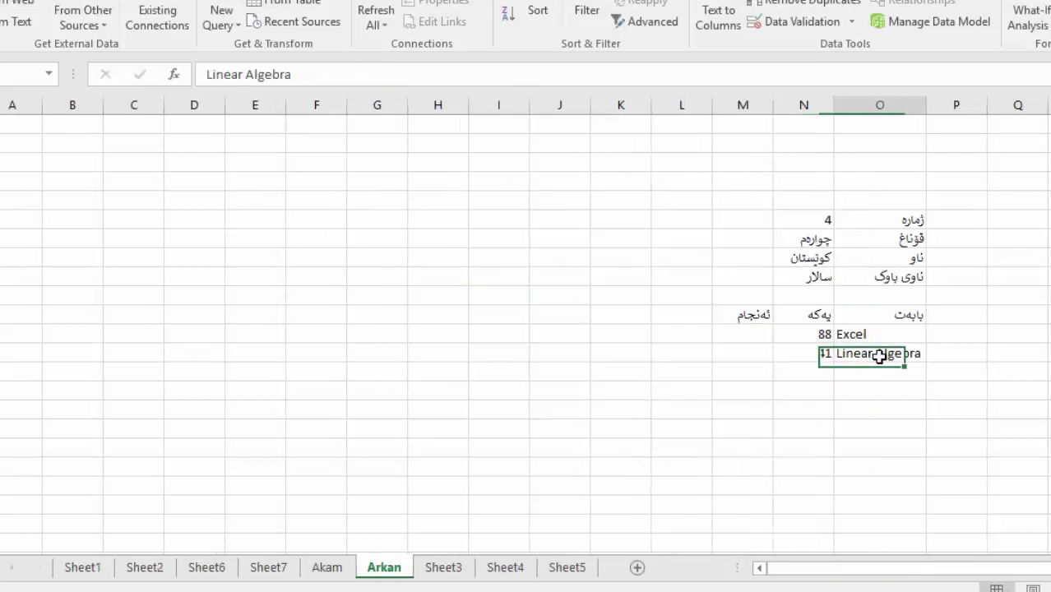
- Clear the mistaken #NAME? entry from the result cell beside the Excel mark
left_click(755, 334)
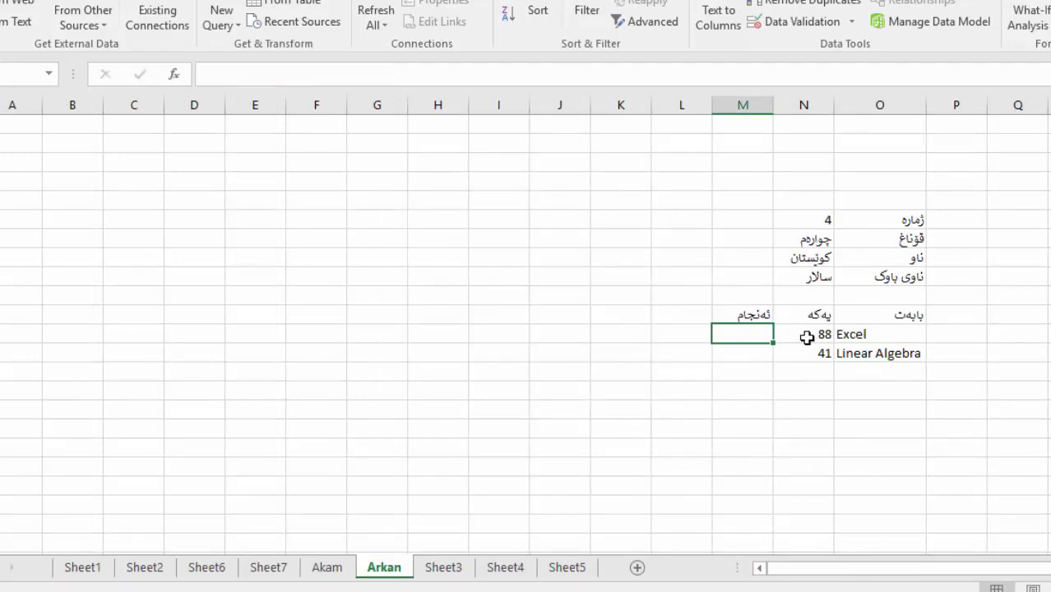
type("=if")
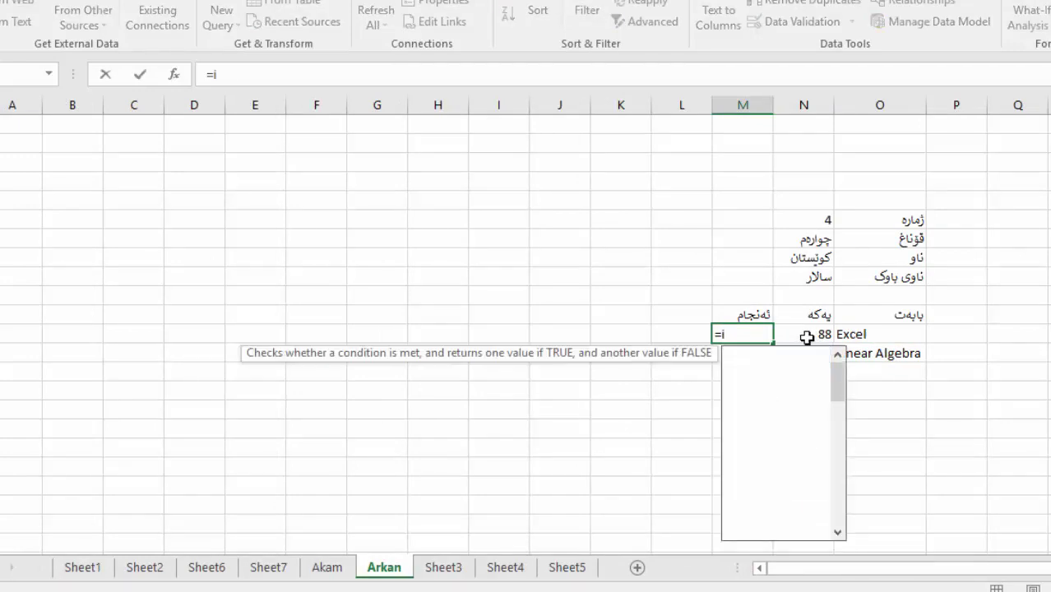
left_click(807, 338)
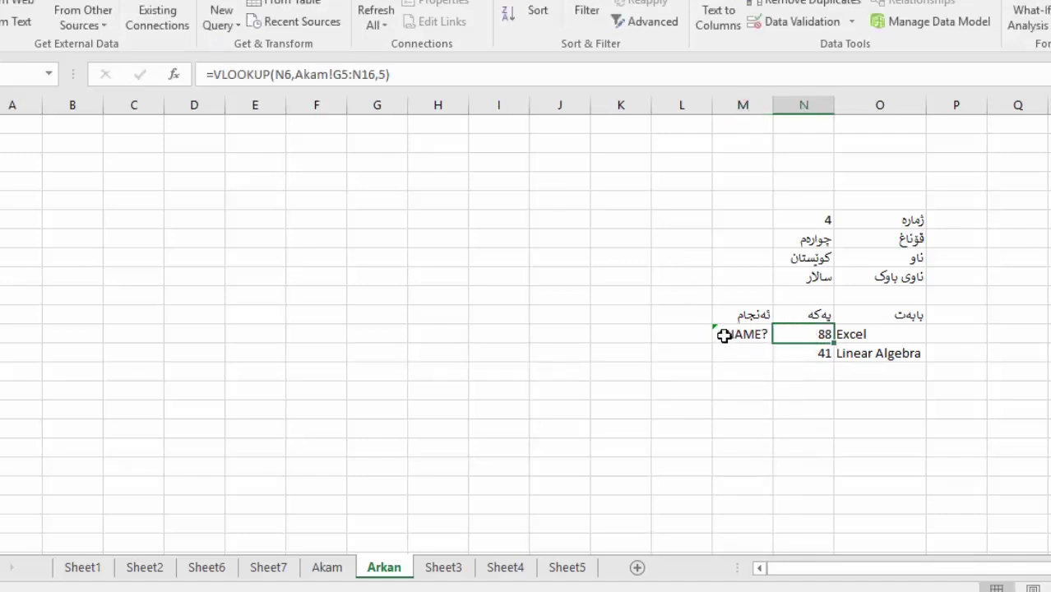
key("Left")
key("Delete")
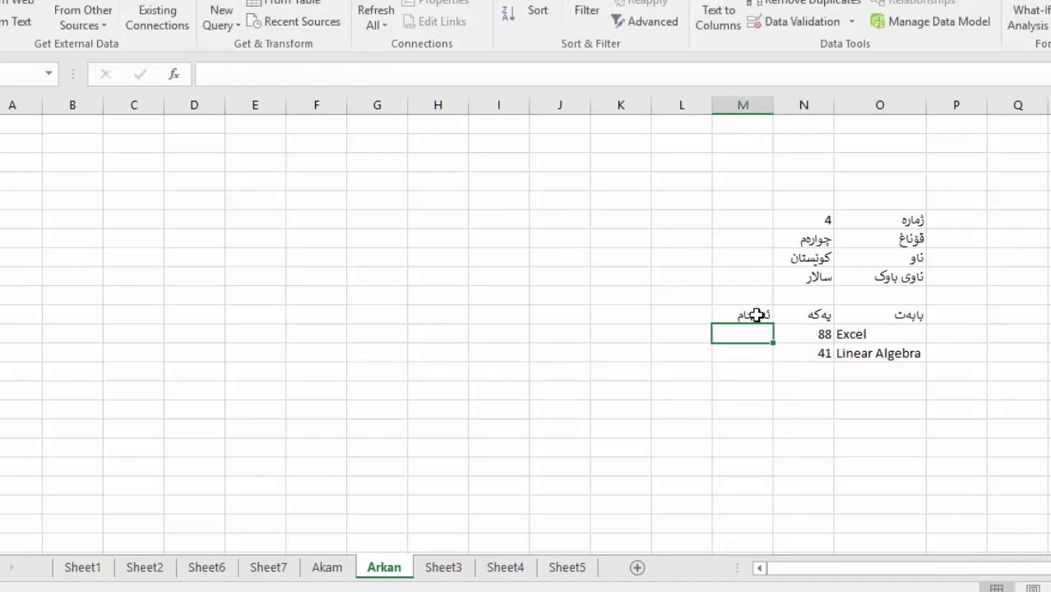
- Enter =IF(N12>=50,"Pass","Fail") there, showing Pass for the mark 88
type("=i")
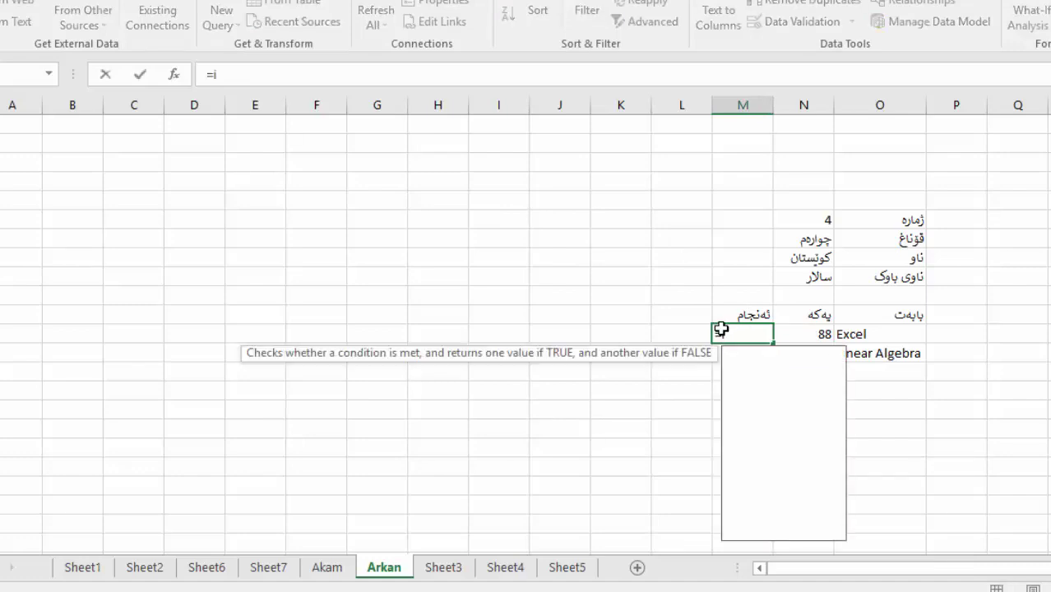
type("f")
key("Tab")
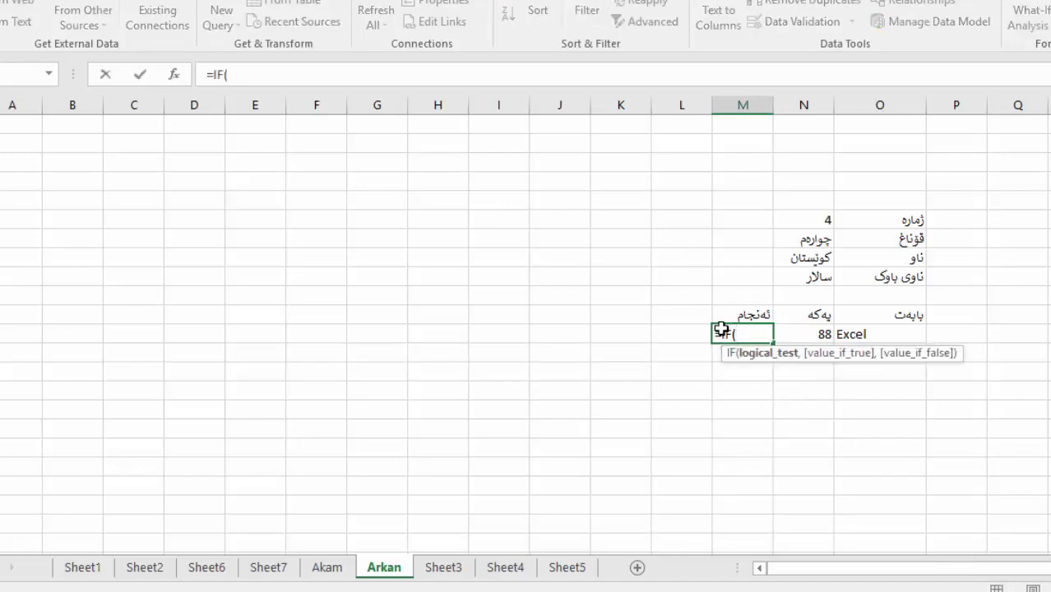
left_click(812, 333)
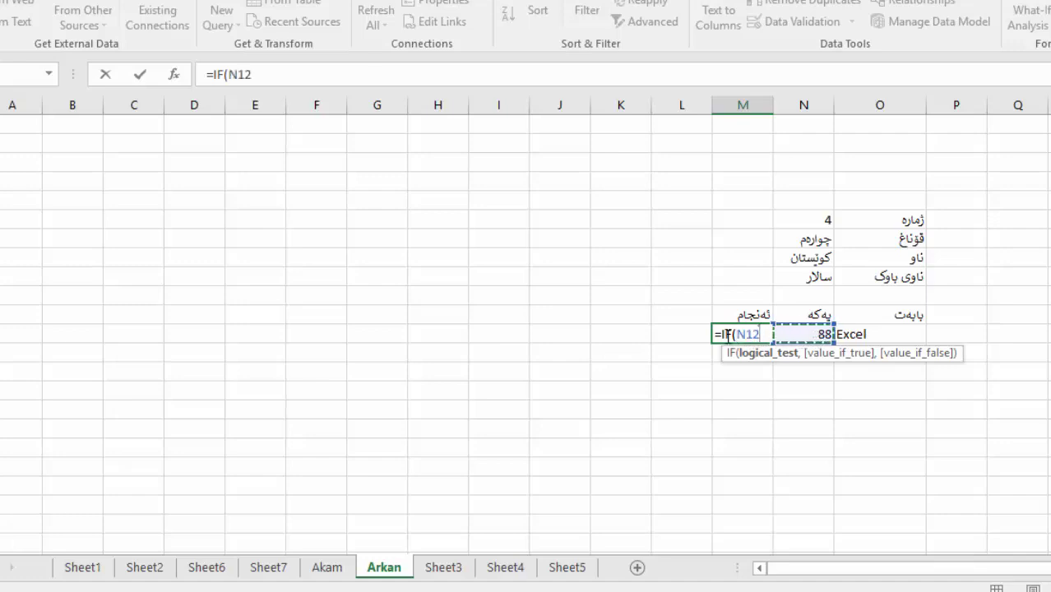
type(">=")
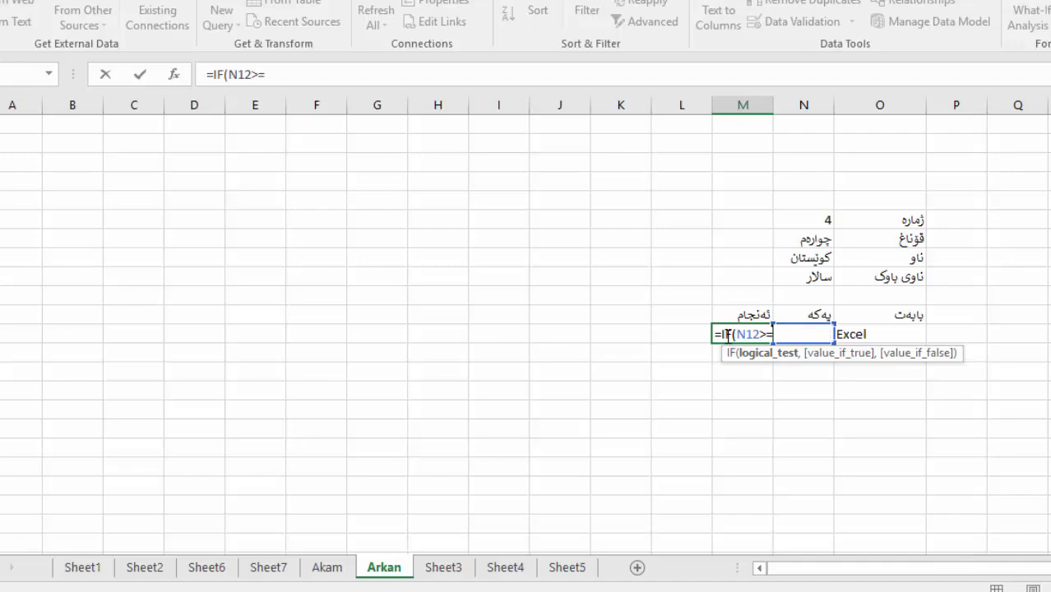
type("50")
type(",\"")
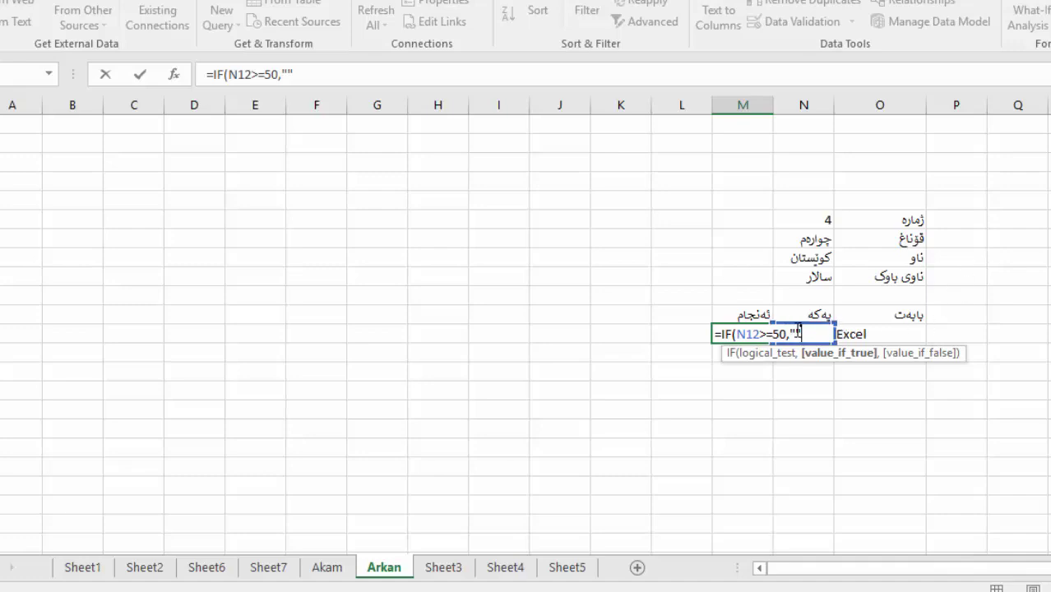
type("Der")
key("BackSpace")
key("BackSpace")
key("BackSpace")
type("Pas")
type("s")
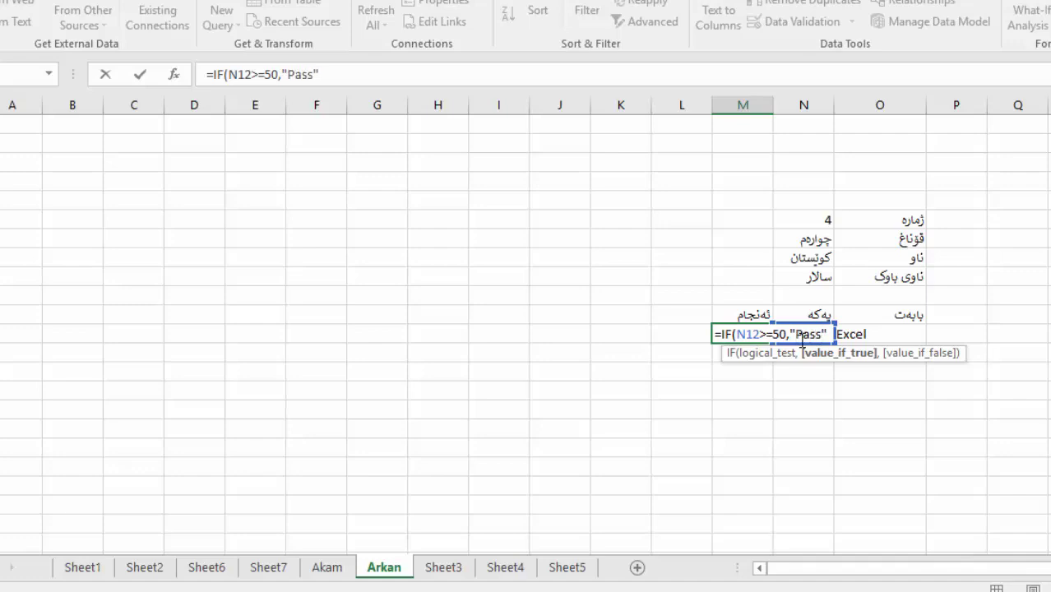
left_click(372, 74)
type(",")
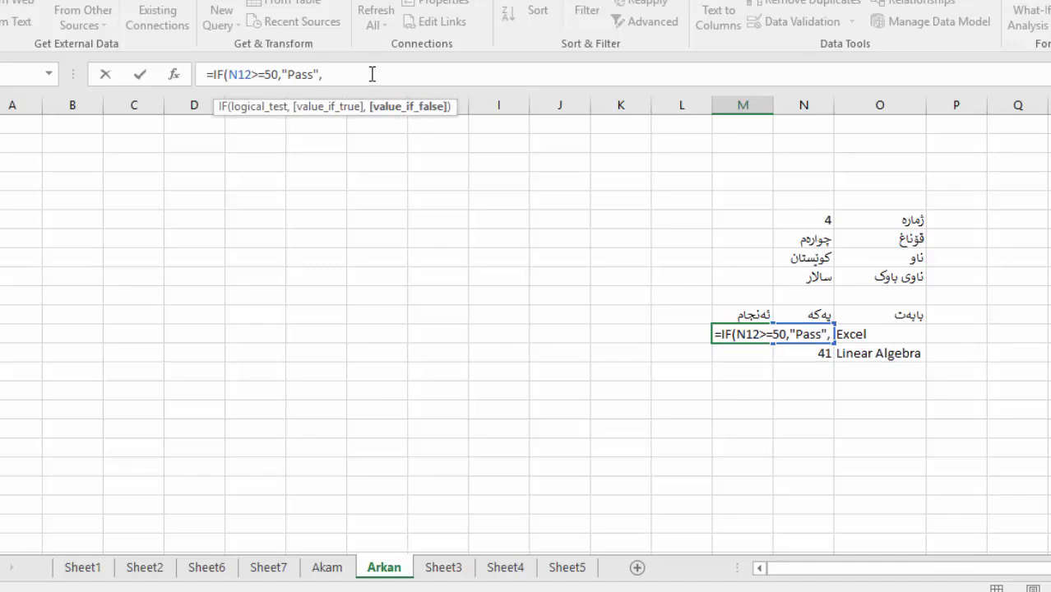
type("\"Pass\",\"")
type("Fail")
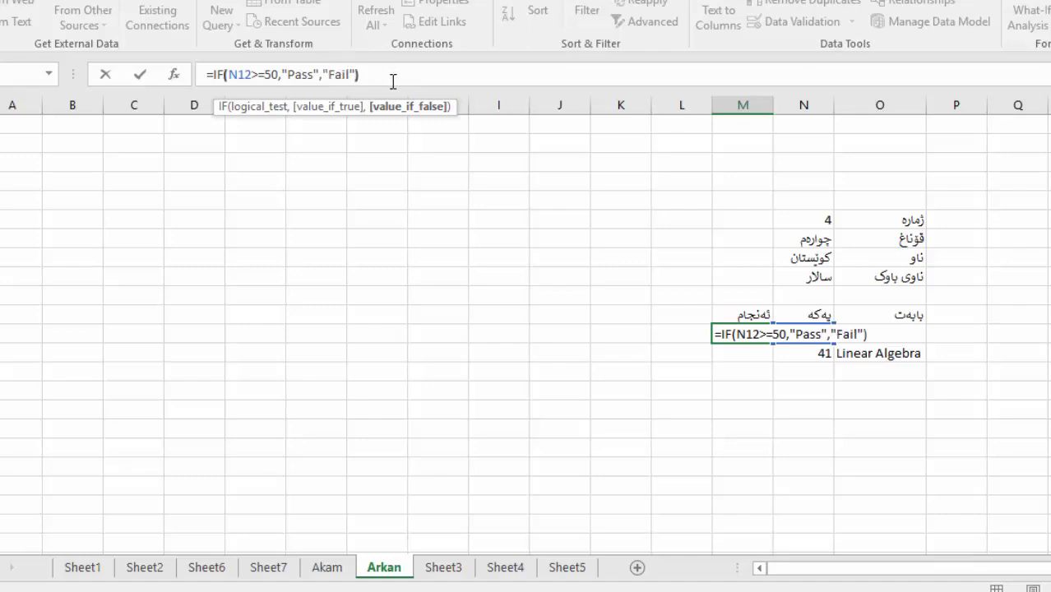
key("Return")
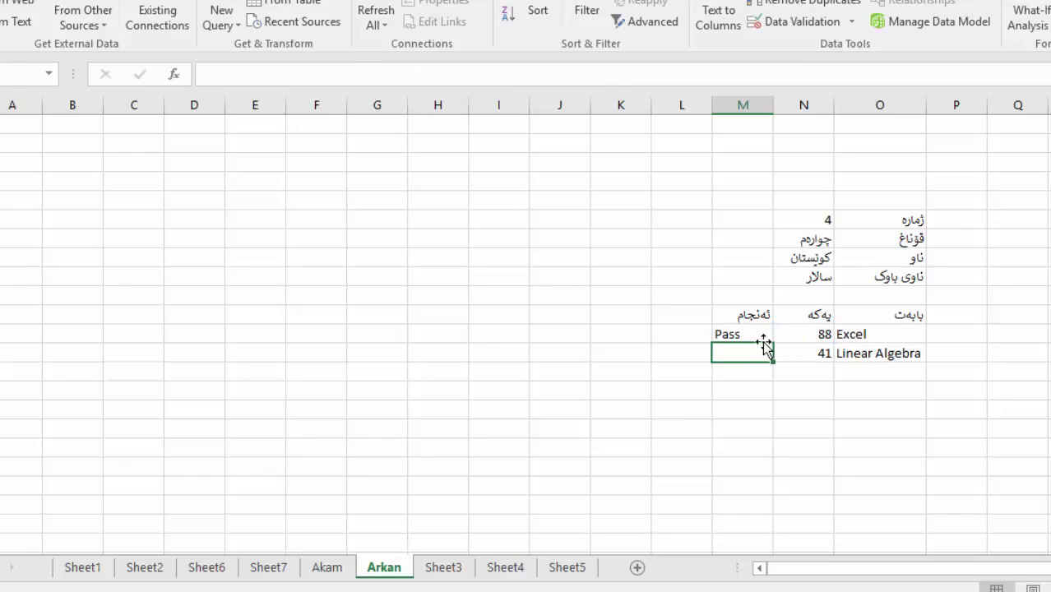
- Fill the M12 Pass/Fail formula down to M13 so Linear Algebra's 41 shows Fail
left_click(757, 342)
left_click_drag(773, 345, 770, 362)
left_click(860, 370)
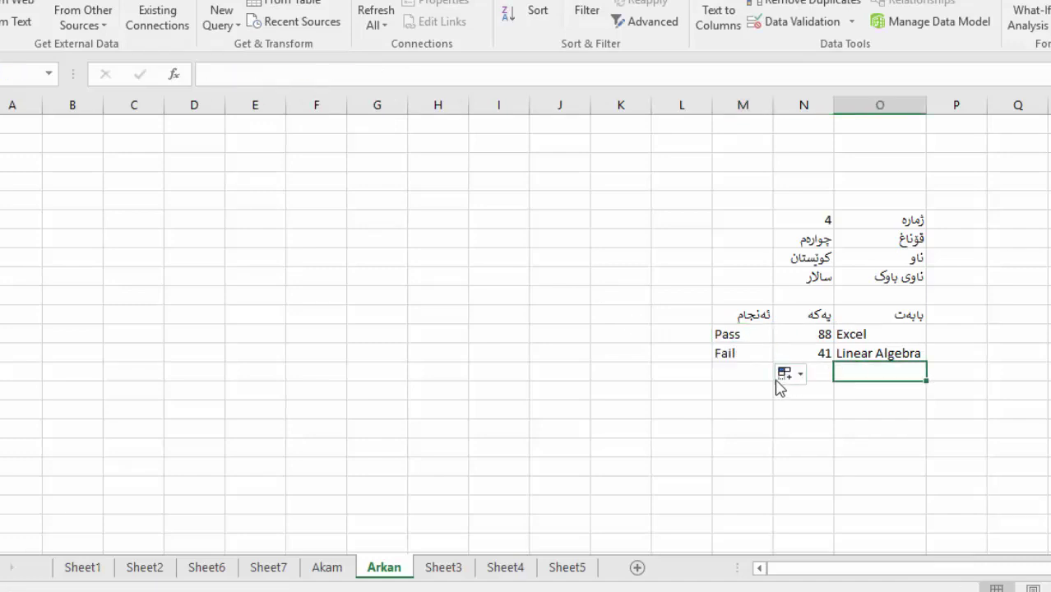